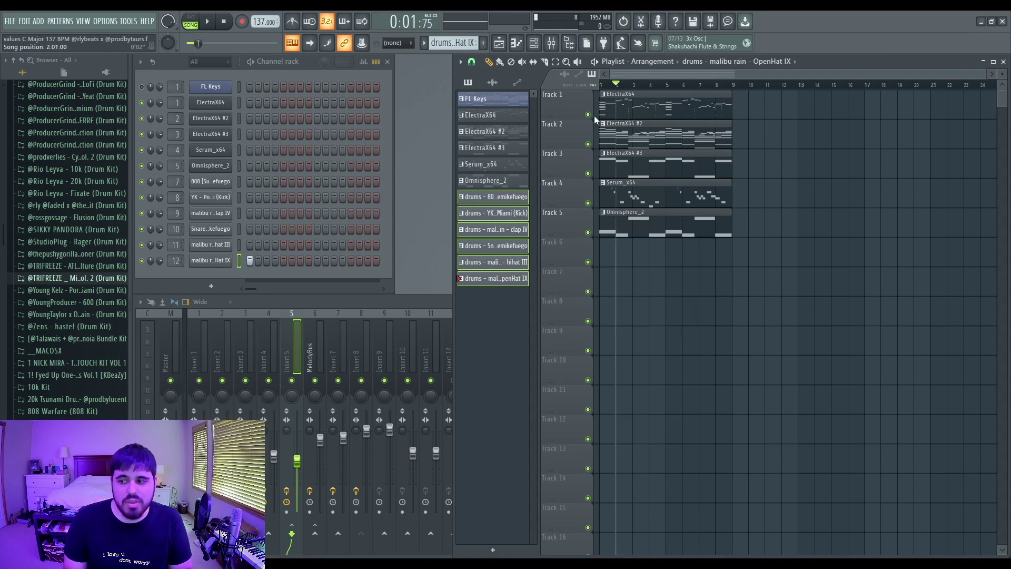
Play the arrangement and solo individual melody tracks to hear each layer on its own
{"action": "key", "text": "space"}
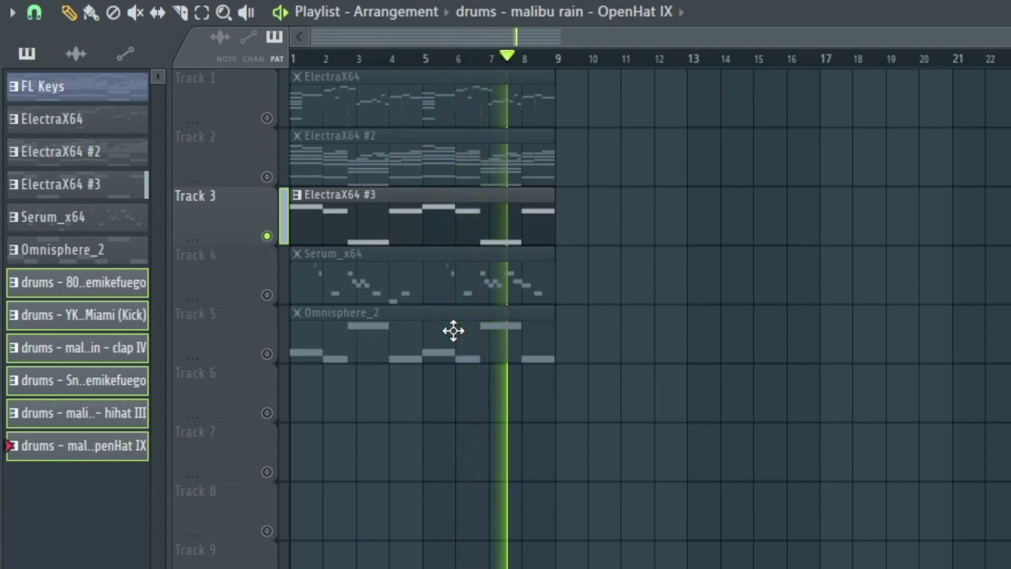
{"action": "left_click", "coordinate": [264, 304]}
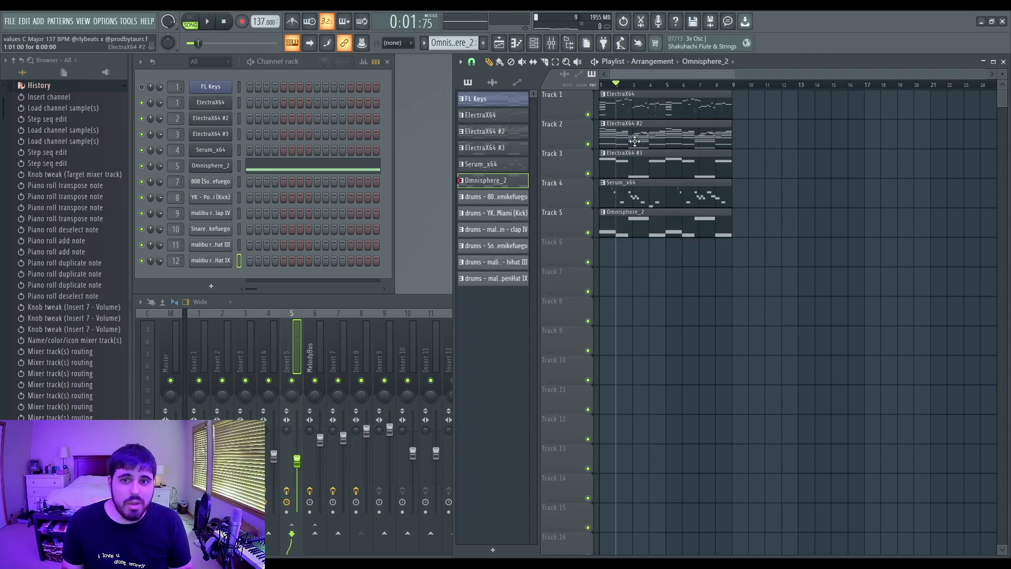
Move the ElectraX64 #2, Serum_x64 and Omnisphere_2 clips to bar 9, and copy the ElectraX64 #3 clip there
{"action": "left_click_drag", "start_coordinate": [634, 141], "coordinate": [765, 139]}
{"action": "left_click_drag", "start_coordinate": [614, 197], "coordinate": [736, 167]}
{"action": "left_click", "coordinate": [712, 171]}
{"action": "left_click_drag", "start_coordinate": [645, 235], "coordinate": [769, 223]}
{"action": "left_click_drag", "start_coordinate": [606, 85], "coordinate": [611, 86]}
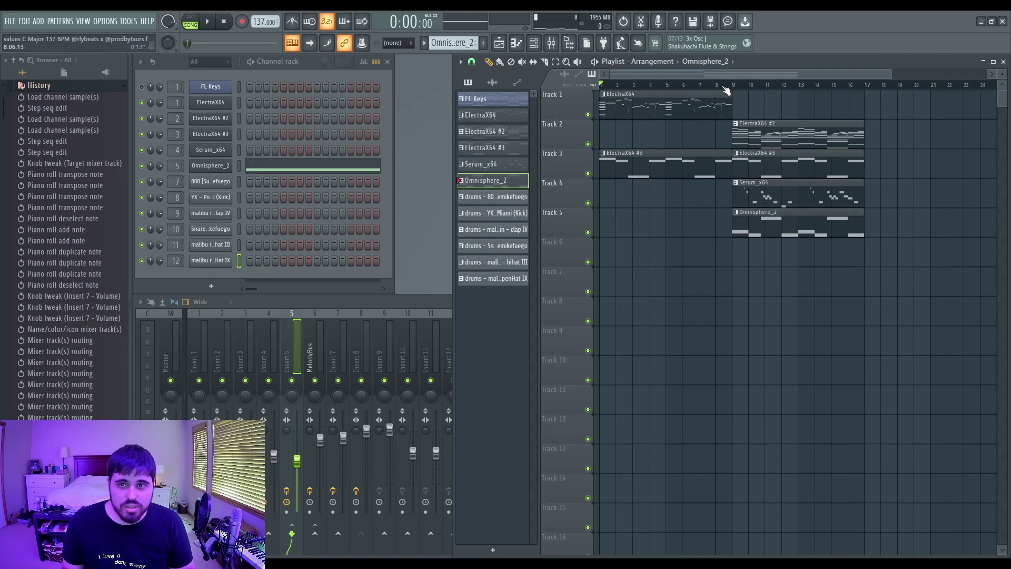
Place a copy of the ElectraX64 clip at bar 17 on Track 1 and start playback
{"action": "left_click_drag", "start_coordinate": [886, 74], "coordinate": [887, 75]}
{"action": "left_click", "coordinate": [724, 111]}
{"action": "left_click", "coordinate": [865, 109]}
{"action": "key", "text": "space"}
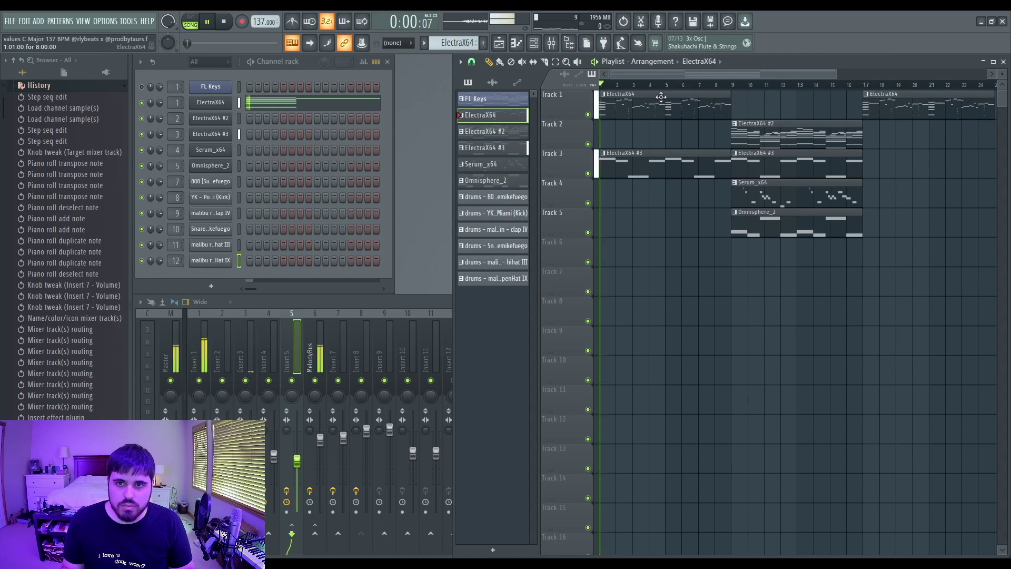
Place a copy of the Serum_x64 clip at bar 17 and remove the extra ElectraX64 #3 copy placed near there
{"action": "left_click", "coordinate": [790, 163]}
{"action": "left_click", "coordinate": [859, 168]}
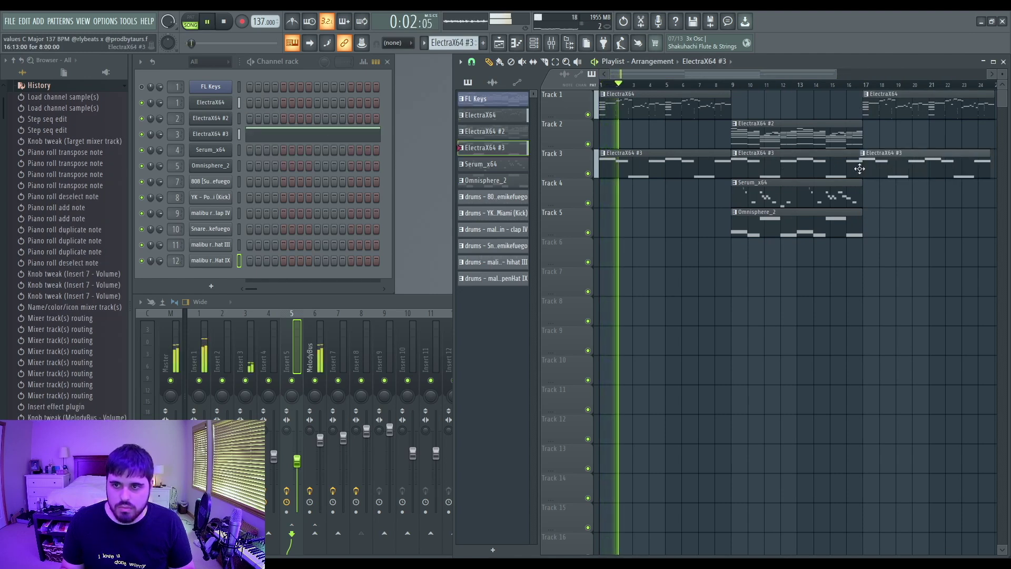
{"action": "left_click", "coordinate": [790, 196]}
{"action": "left_click", "coordinate": [868, 196]}
{"action": "right_click", "coordinate": [874, 166]}
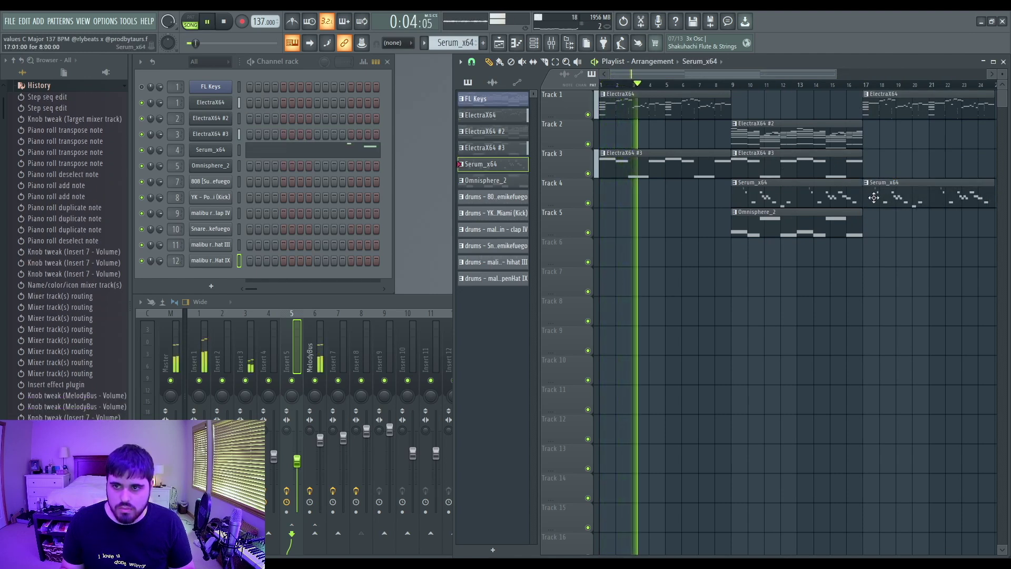
Place a copy of the ElectraX64 #2 clip at bar 17 on Track 2
{"action": "left_click_drag", "start_coordinate": [836, 74], "coordinate": [947, 75]}
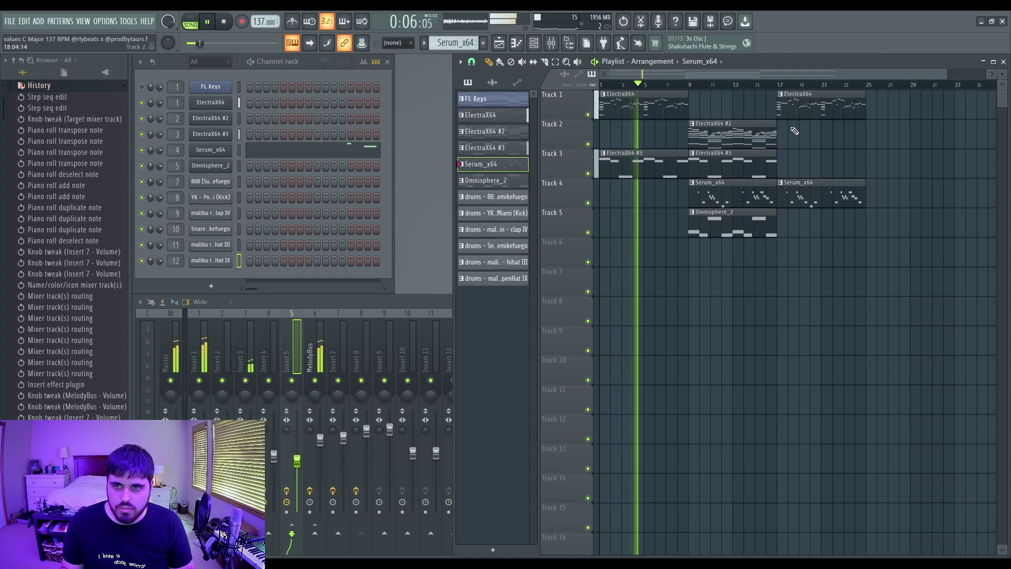
{"action": "left_click", "coordinate": [771, 133]}
{"action": "left_click", "coordinate": [866, 139]}
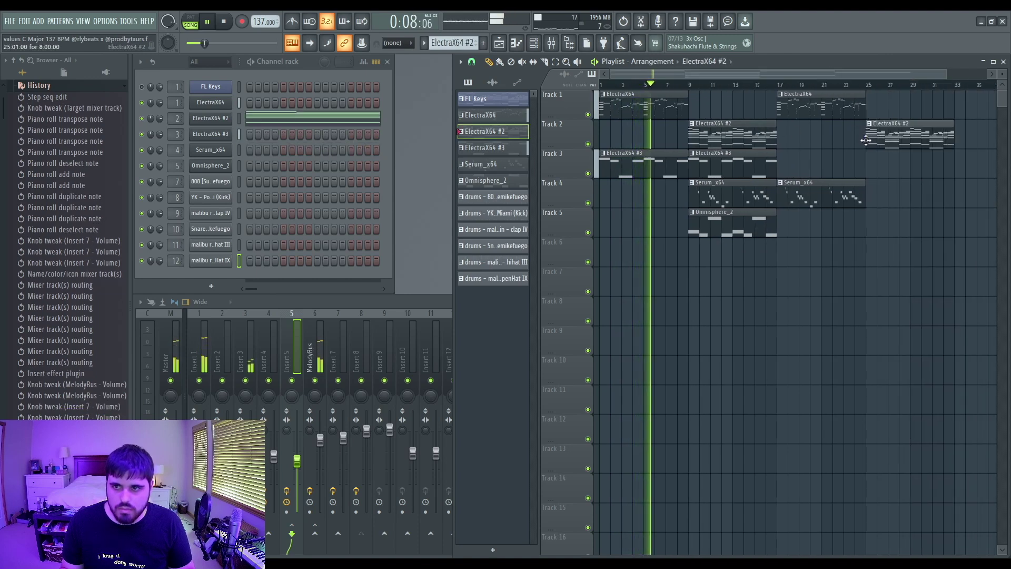
{"action": "left_click_drag", "start_coordinate": [889, 138], "coordinate": [801, 134]}
Duplicate the bar 17 melody clips to bar 25 and add an ElectraX64 #3 clip there on Track 3
{"action": "left_click_drag", "start_coordinate": [824, 94], "coordinate": [837, 217]}
{"action": "key", "text": "ctrl+b"}
{"action": "left_click", "coordinate": [837, 220], "text": "ctrl"}
{"action": "left_click", "coordinate": [738, 163]}
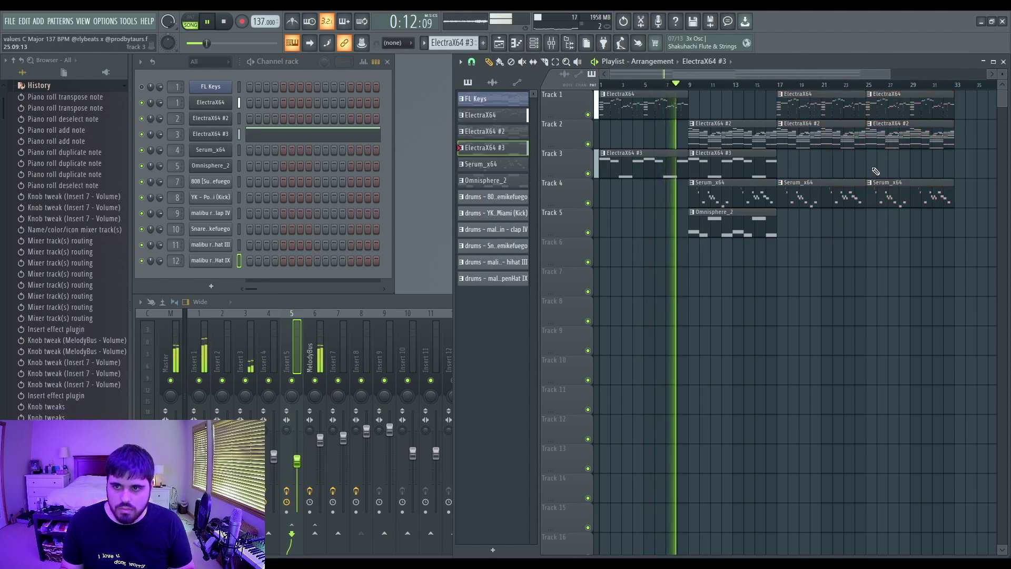
{"action": "left_click", "coordinate": [876, 171]}
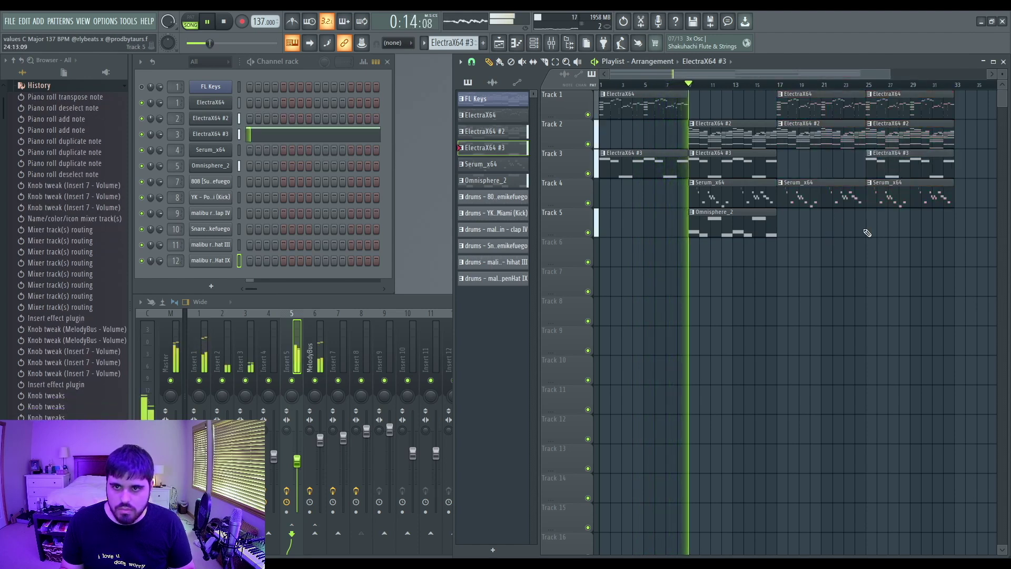
Delete the Serum_x64 clip at bar 9 and play the arrangement from bar 9
{"action": "left_click_drag", "start_coordinate": [890, 74], "coordinate": [950, 73]}
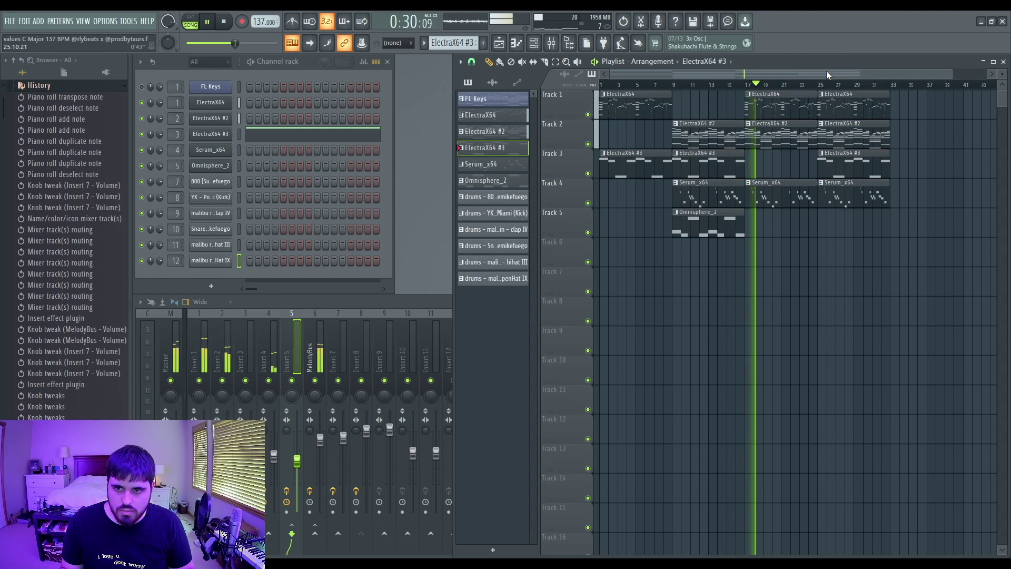
{"action": "right_click", "coordinate": [706, 196]}
{"action": "left_click", "coordinate": [674, 86]}
{"action": "key", "text": "space"}
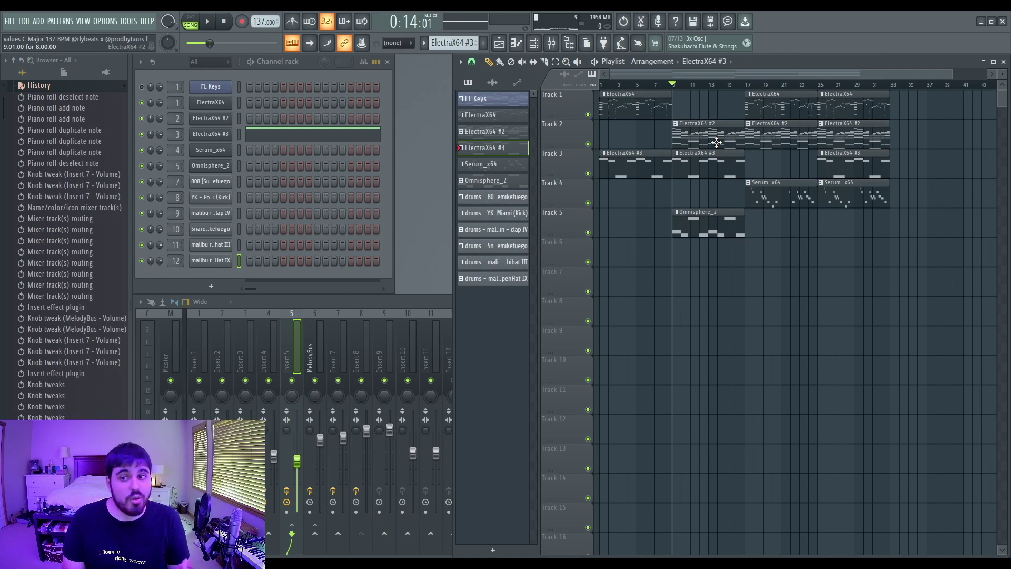
{"action": "key", "text": "space"}
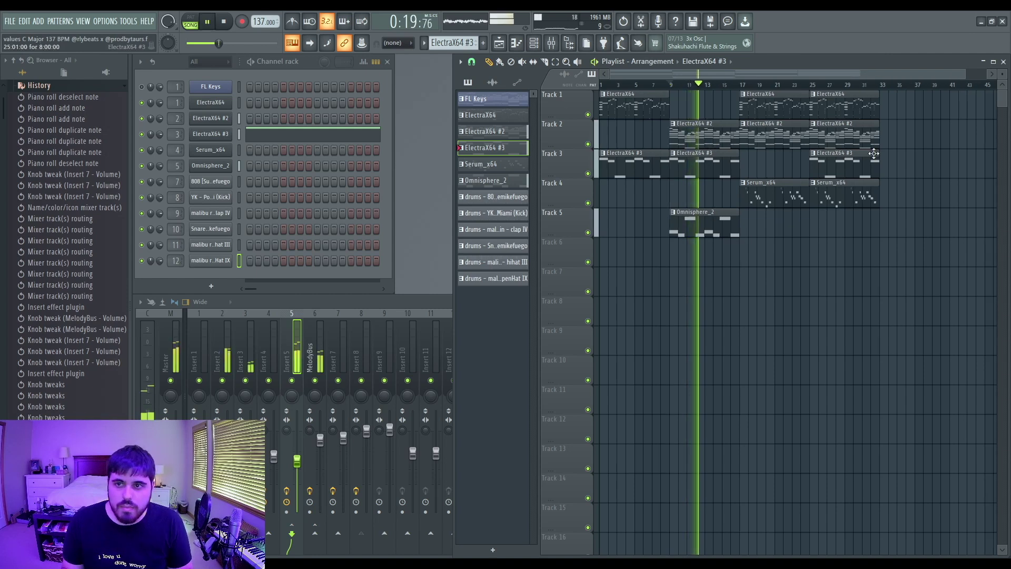
Duplicate the ElectraX64 clip from bar 25 to bar 33 on Track 1
{"action": "left_click", "coordinate": [877, 110], "text": "ctrl"}
{"action": "key", "text": "ctrl+b"}
{"action": "left_click", "coordinate": [904, 203], "text": "ctrl"}
{"action": "key", "text": "space"}
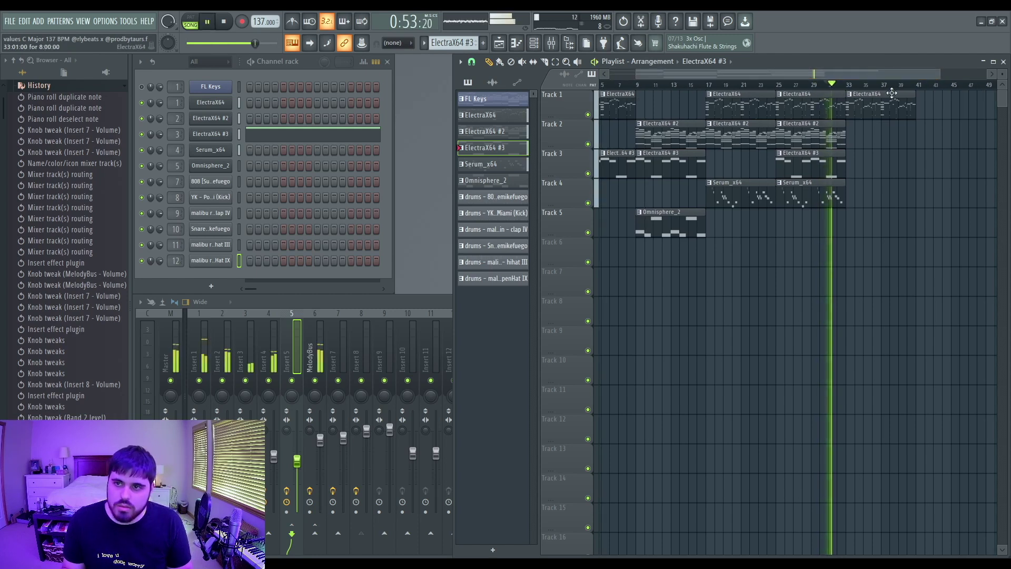
Place copies of the ElectraX64 #3 and ElectraX64 clips at about bar 41
{"action": "left_click", "coordinate": [822, 170]}
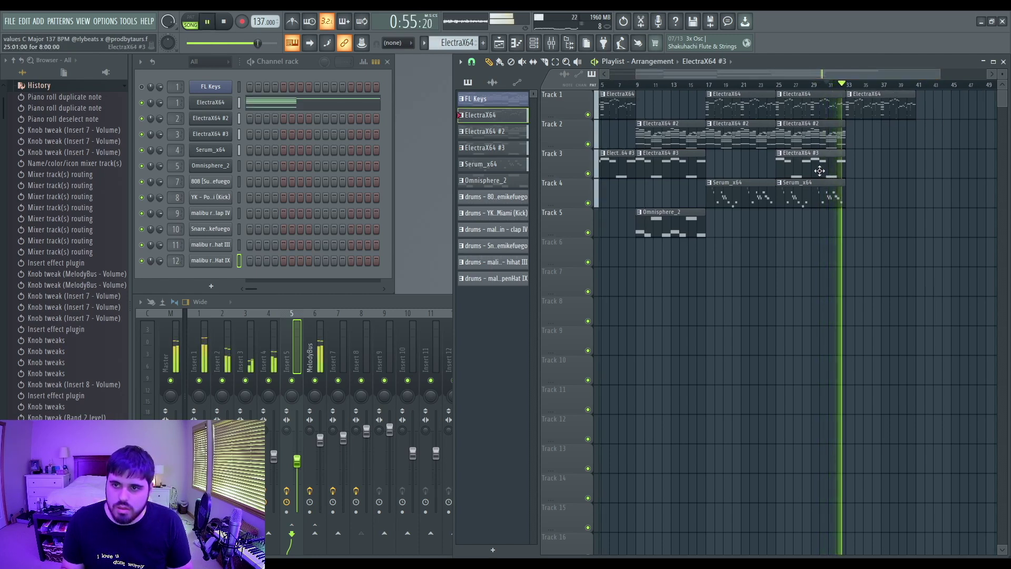
{"action": "left_click", "coordinate": [920, 171]}
{"action": "left_click", "coordinate": [885, 108]}
{"action": "left_click", "coordinate": [919, 108]}
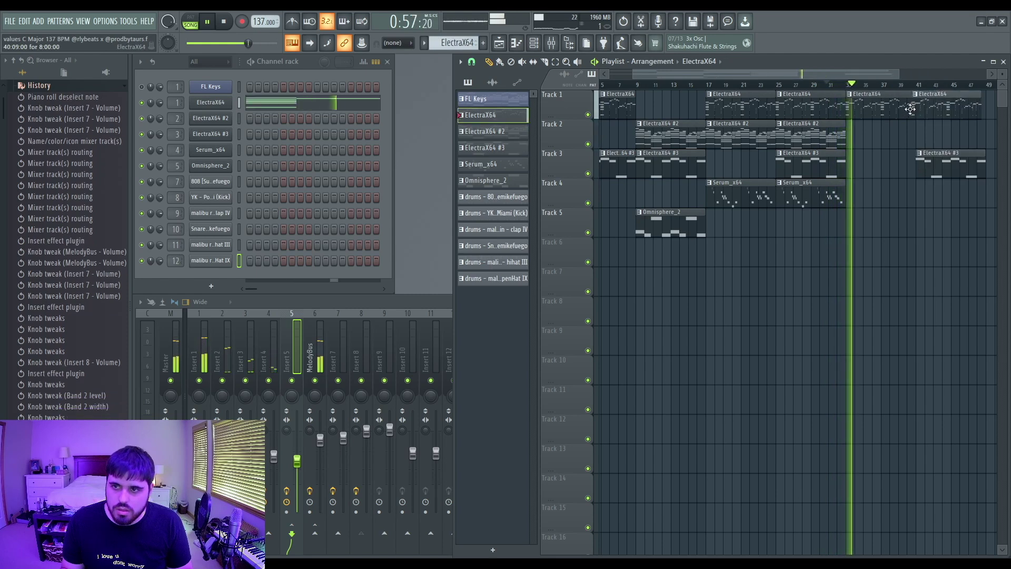
Trim the end of the Omnisphere_2 clip to about half a bar before bar 17 and play the transition
{"action": "scroll", "coordinate": [848, 157], "scroll_direction": "down", "scroll_amount": 2}
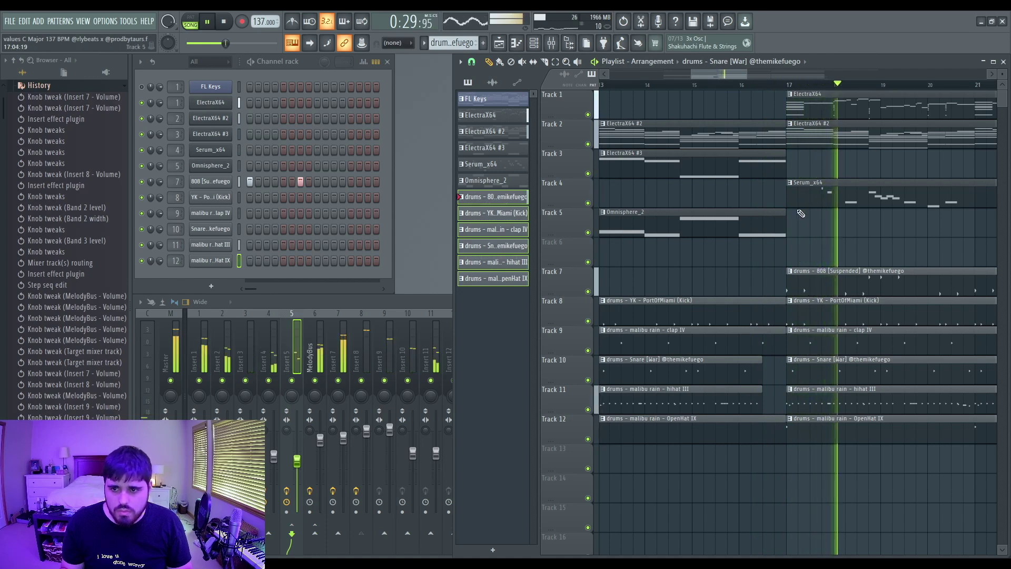
{"action": "left_click", "coordinate": [739, 85]}
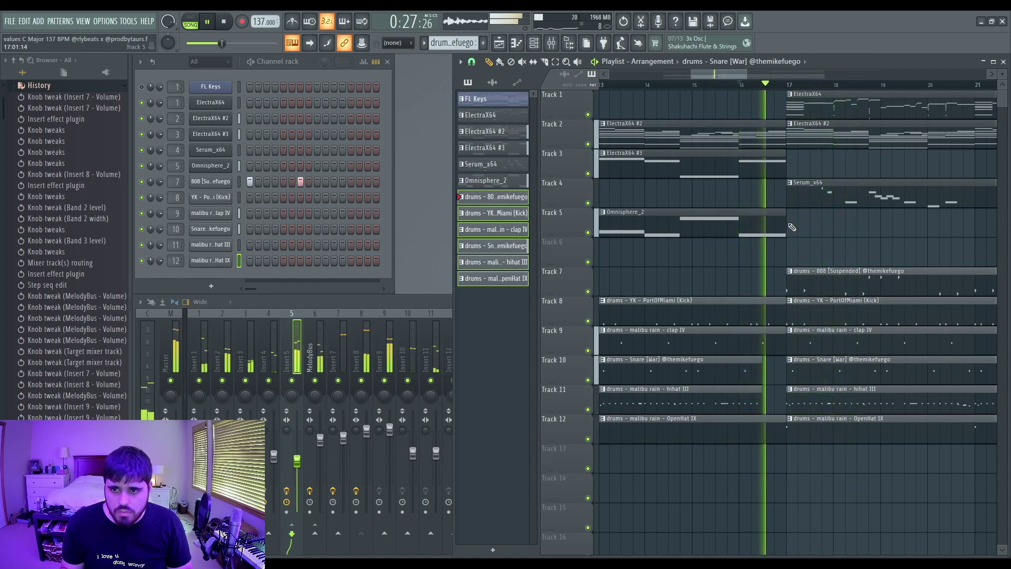
{"action": "key", "text": "space"}
{"action": "key", "text": "space"}
{"action": "left_click_drag", "start_coordinate": [785, 226], "coordinate": [775, 226]}
{"action": "key", "text": "space"}
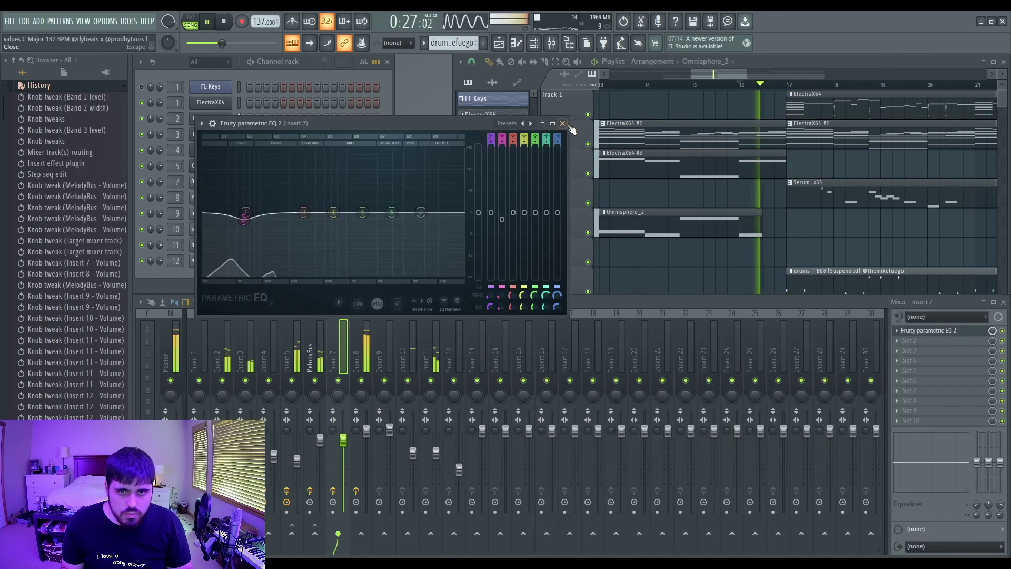
Close the Fruity parametric EQ 2 window of Insert 7 and listen to the section from bar 17 to bar 25
{"action": "left_click", "coordinate": [563, 123]}
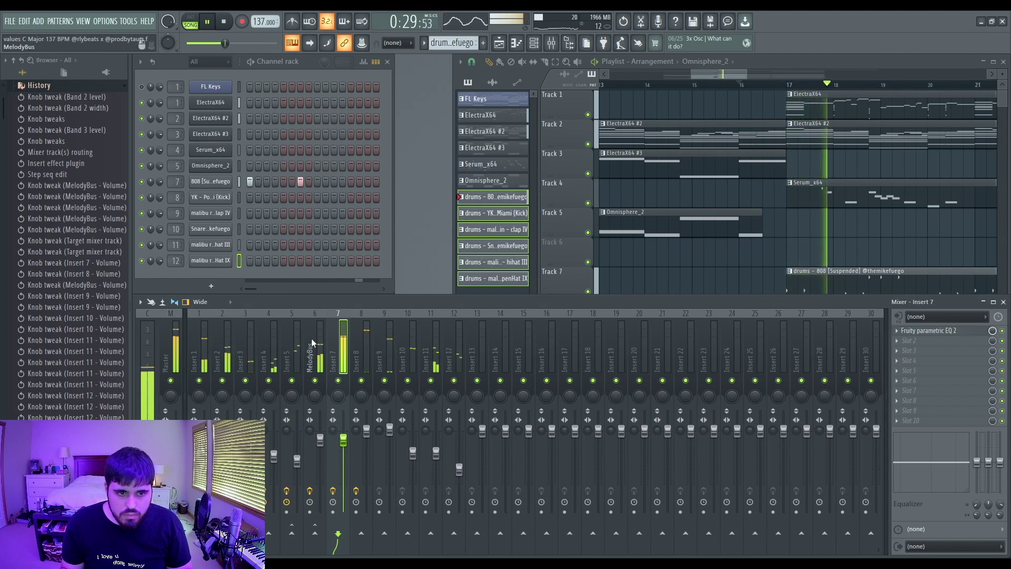
{"action": "mouse_move", "coordinate": [769, 76]}
{"action": "left_mouse_down"}
{"action": "mouse_move", "coordinate": [788, 72]}
{"action": "mouse_move", "coordinate": [756, 71]}
{"action": "left_mouse_up"}
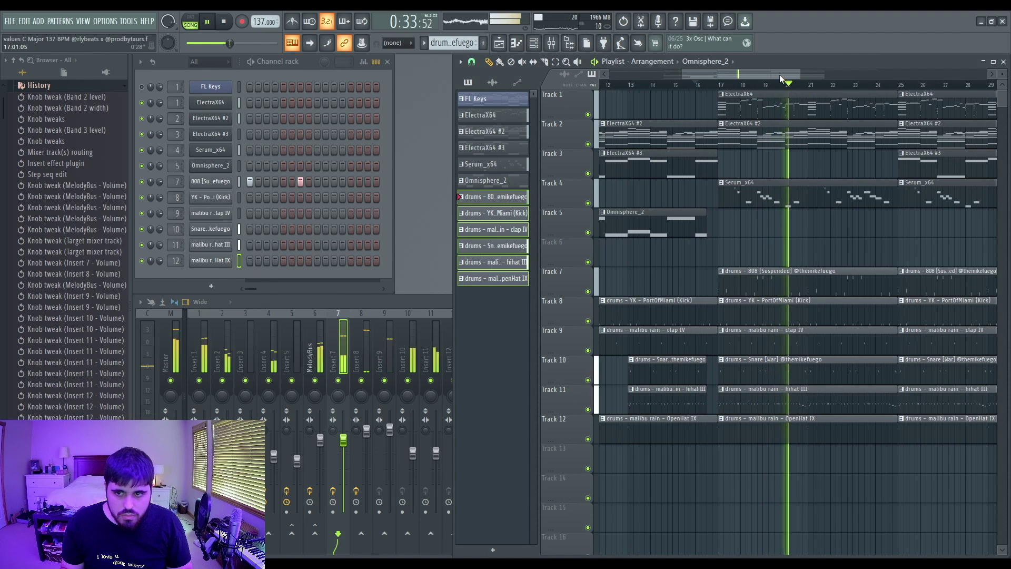
{"action": "key", "text": "space"}
{"action": "scroll", "coordinate": [811, 273], "scroll_direction": "down", "scroll_amount": 2}
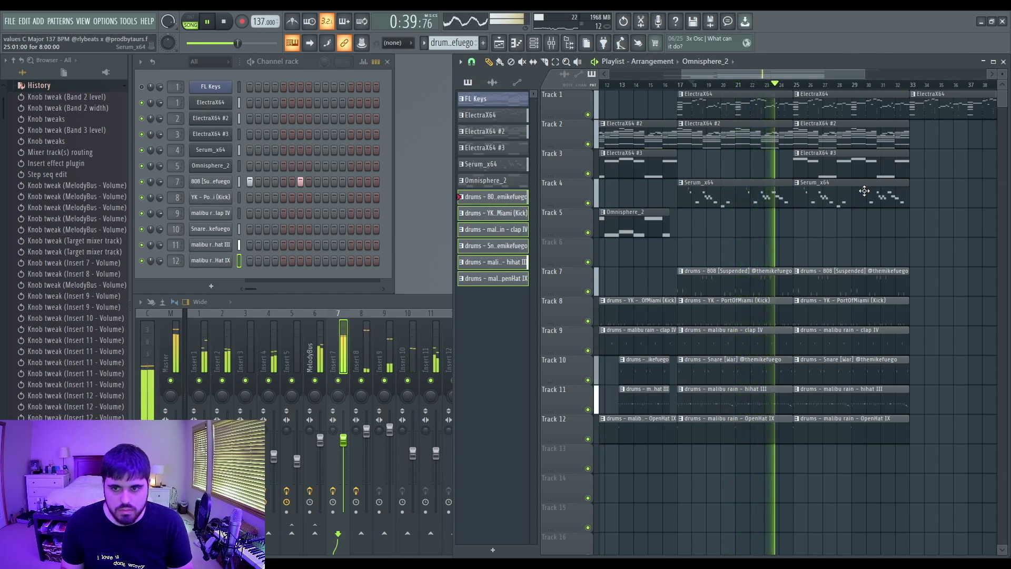
{"action": "key", "text": "space"}
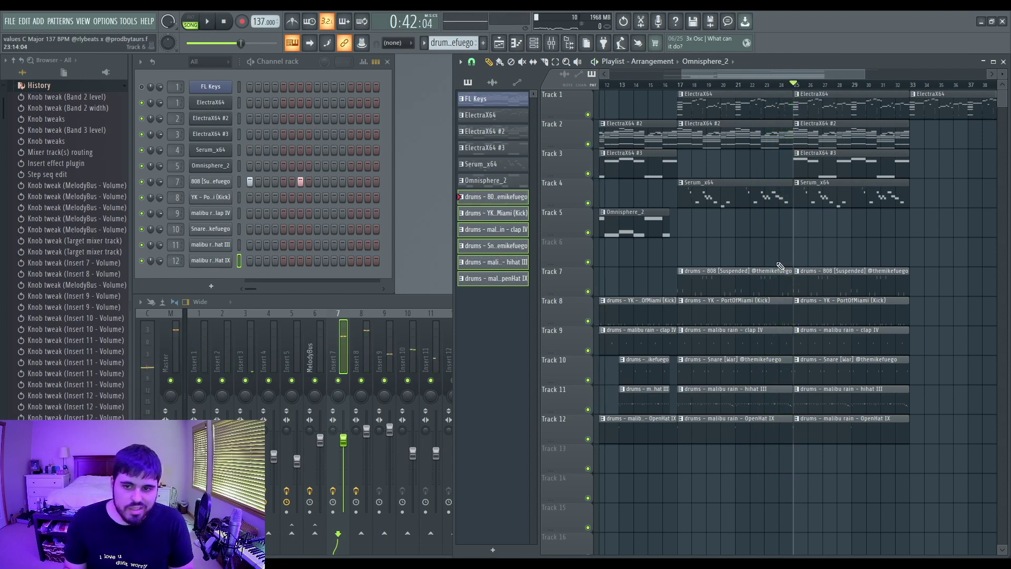
Trim the end of the Track 11 hi-hat clip to about a quarter bar before bar 25 and play that transition
{"action": "scroll", "coordinate": [774, 248], "scroll_direction": "up", "scroll_amount": 4}
{"action": "left_click_drag", "start_coordinate": [800, 404], "coordinate": [788, 403]}
{"action": "left_click", "coordinate": [725, 88]}
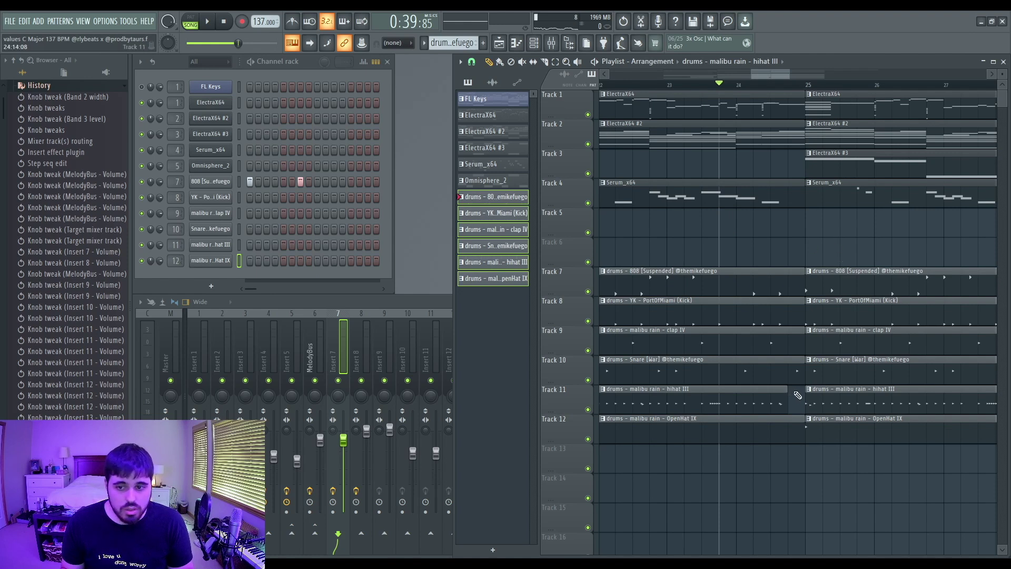
{"action": "key", "text": "space"}
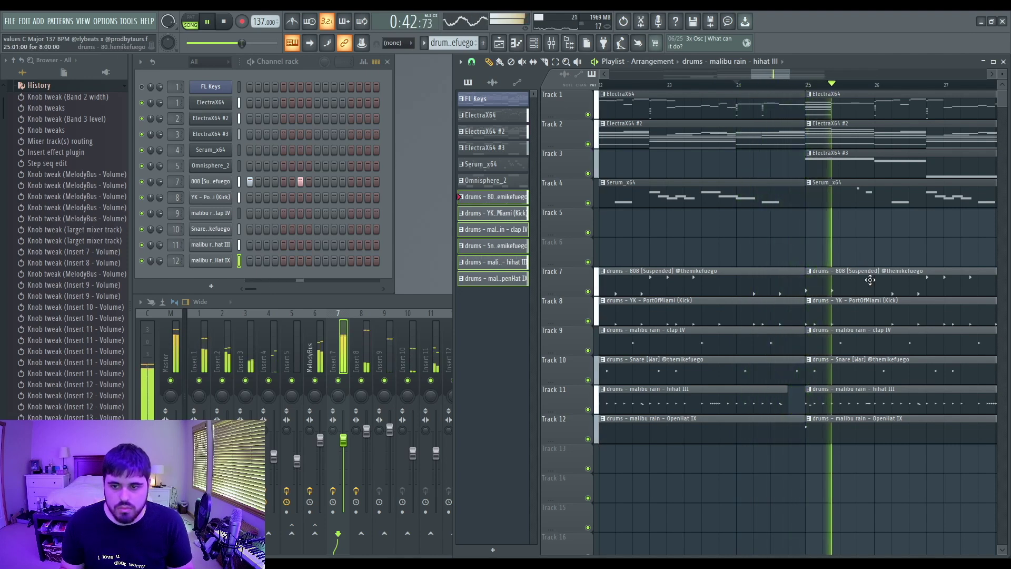
Duplicate the 808 clip on Track 7 and the clap clip on Track 9 from bar 25 to bar 33
{"action": "scroll", "coordinate": [895, 292], "scroll_direction": "down", "scroll_amount": 6}
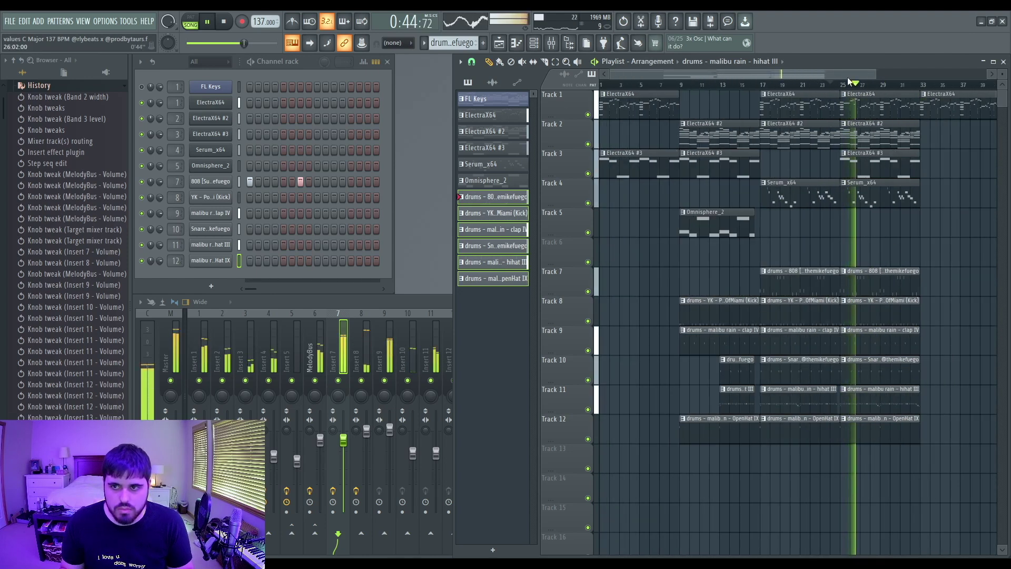
{"action": "left_click_drag", "start_coordinate": [848, 77], "coordinate": [883, 77]}
{"action": "left_click", "coordinate": [857, 288], "text": "ctrl"}
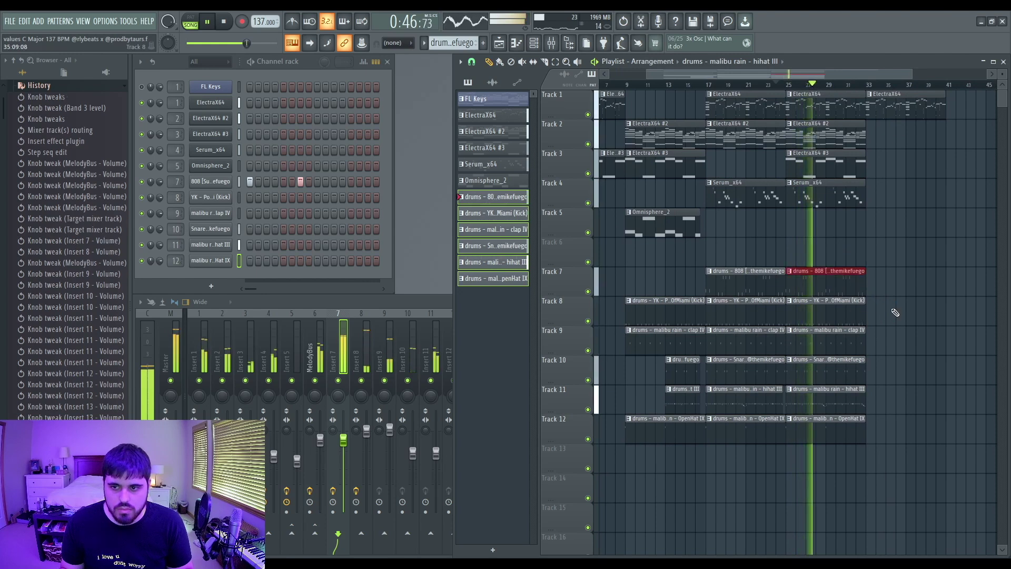
{"action": "key", "text": "ctrl+b"}
{"action": "left_click", "coordinate": [899, 345], "text": "ctrl"}
{"action": "left_click", "coordinate": [859, 348], "text": "ctrl"}
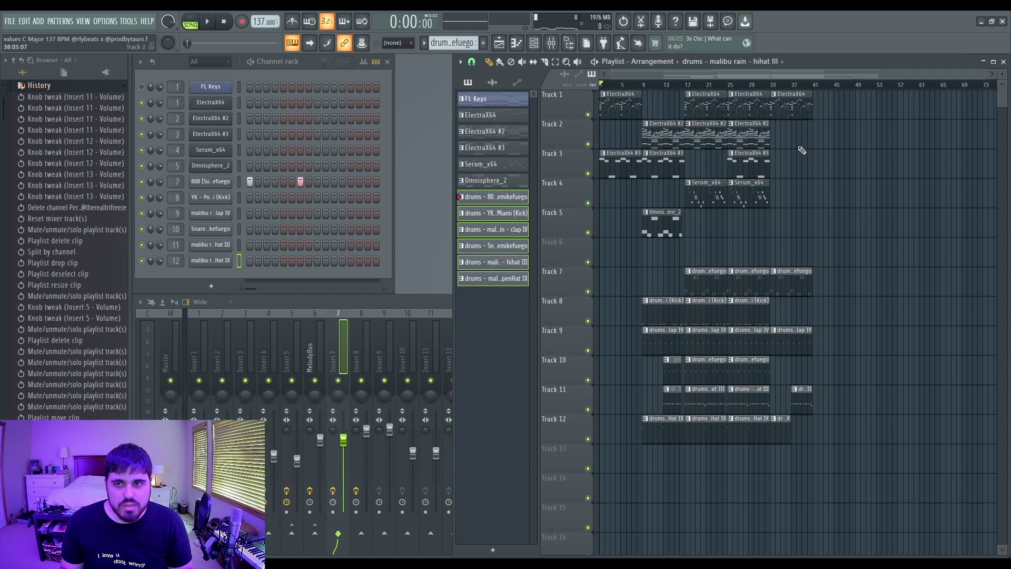
Duplicate all clips from bars 1–40 to bar 41, add a clap clip at bar 41 on Track 9, and play the result
{"action": "left_click_drag", "start_coordinate": [830, 91], "coordinate": [594, 425]}
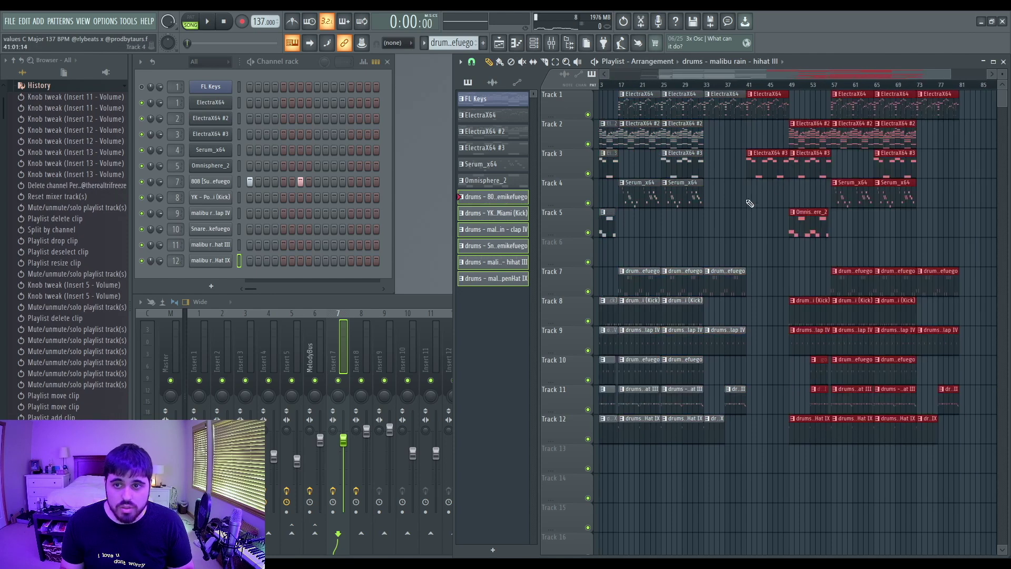
{"action": "left_click", "coordinate": [732, 337]}
{"action": "left_click", "coordinate": [766, 332]}
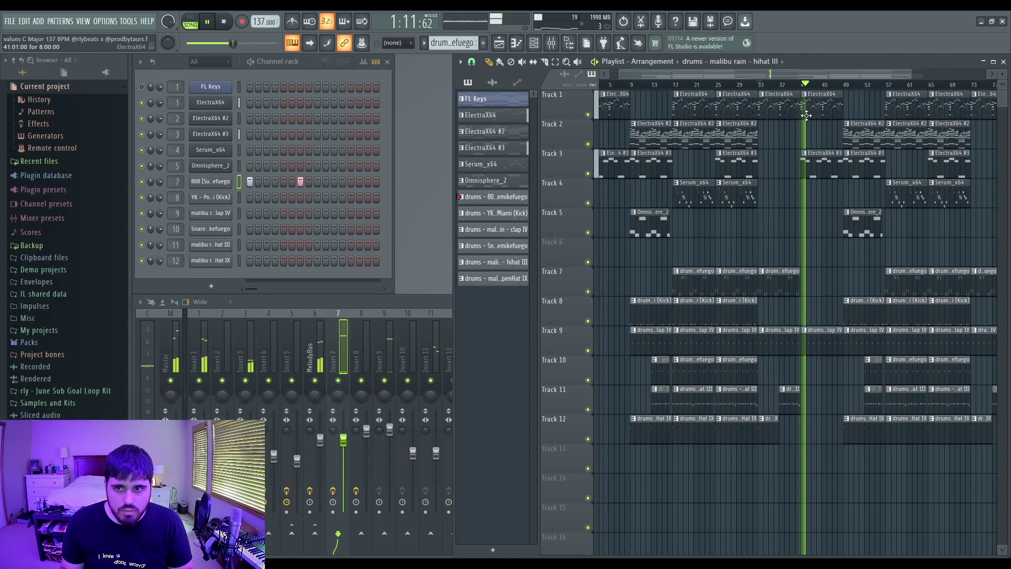
{"action": "left_click_drag", "start_coordinate": [910, 71], "coordinate": [952, 73]}
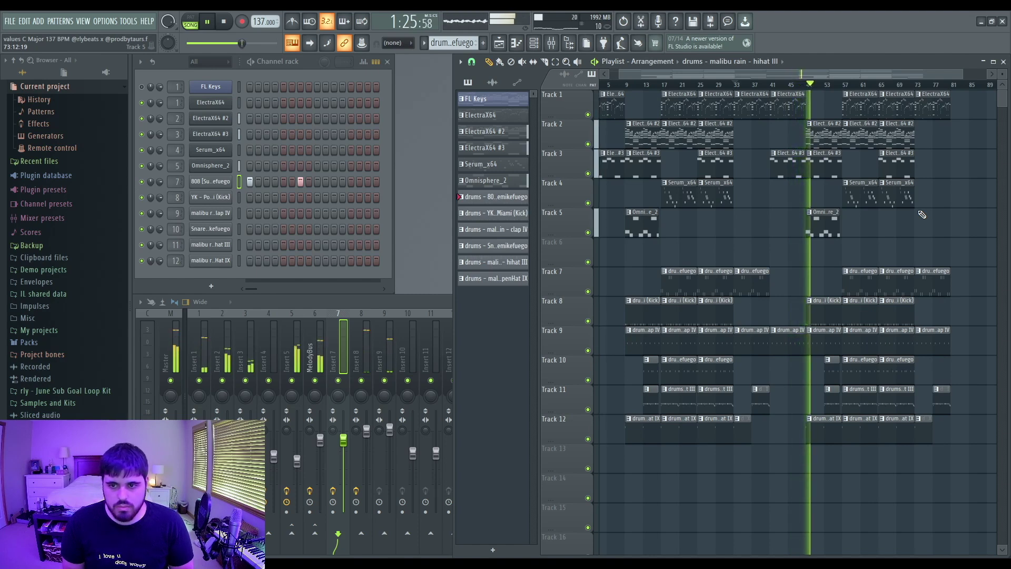
{"action": "key", "text": "space"}
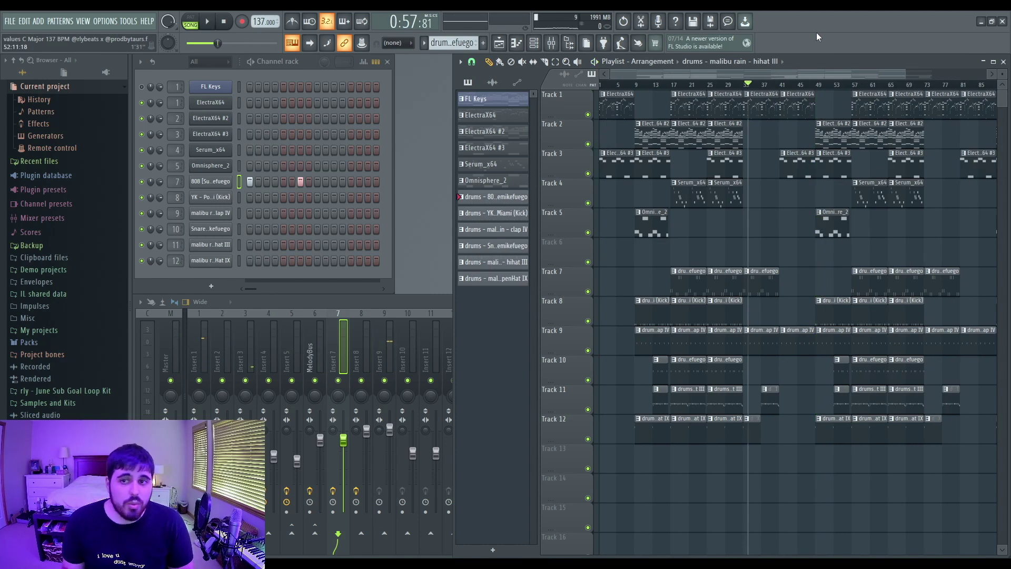
Move the playhead to bar 81 and select the Master track in the mixer
{"action": "left_click_drag", "start_coordinate": [830, 74], "coordinate": [902, 75]}
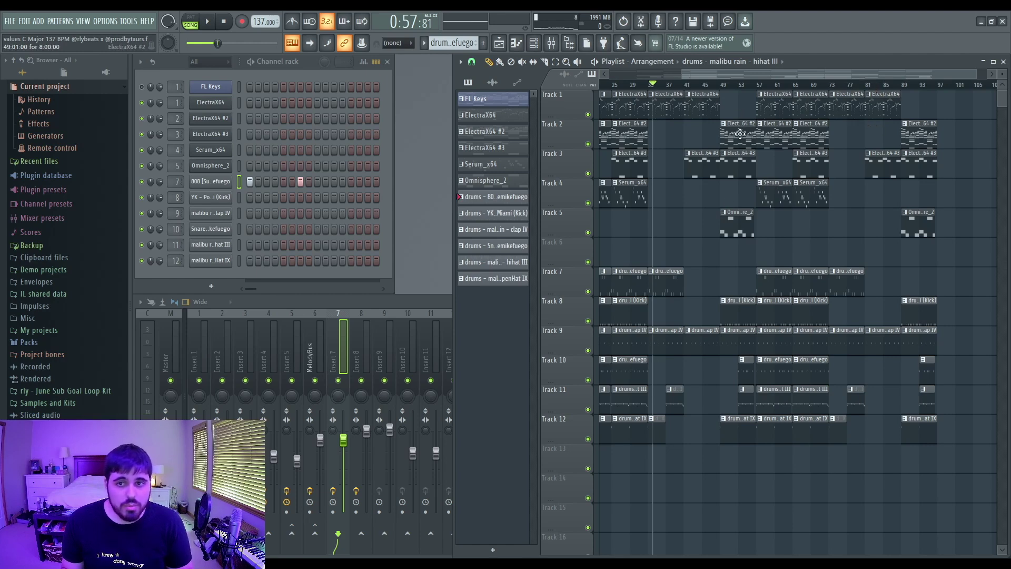
{"action": "left_click", "coordinate": [865, 86]}
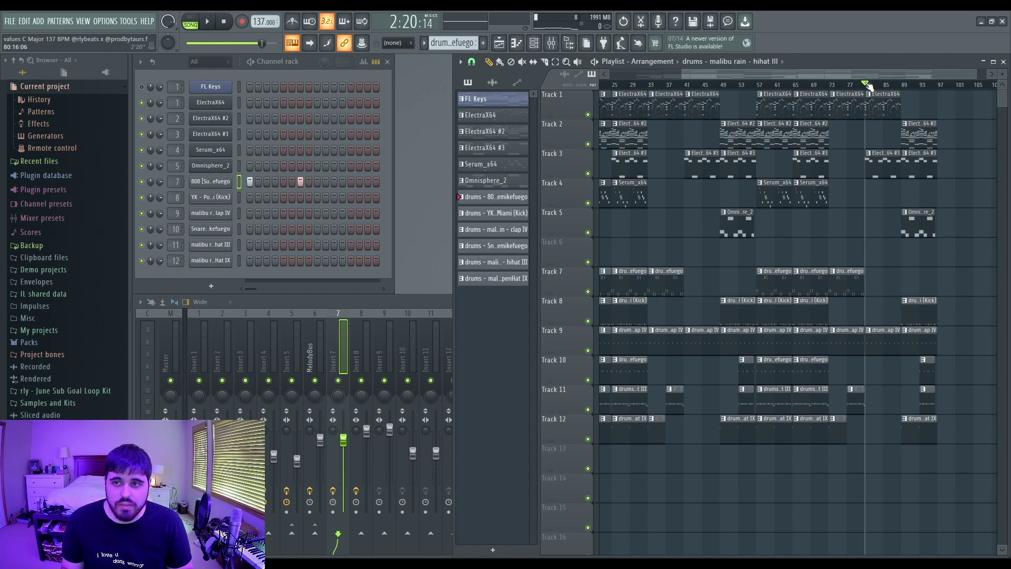
{"action": "left_click", "coordinate": [177, 350]}
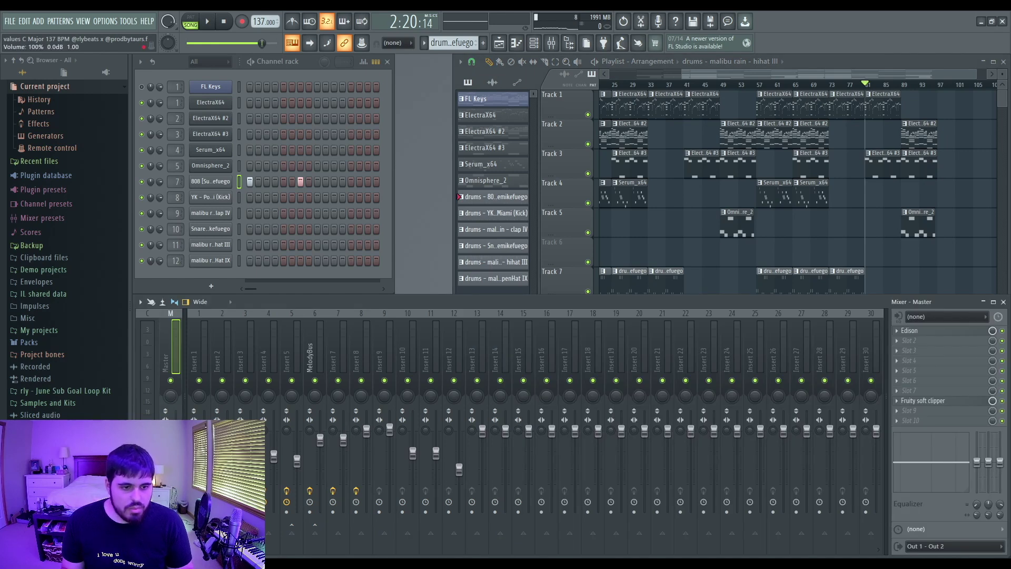
Create a Master volume automation clip, place it on Track 15, and shape a fade-out between bars 89 and 97
{"action": "left_click", "coordinate": [203, 484]}
{"action": "left_click_drag", "start_coordinate": [740, 74], "coordinate": [853, 79]}
{"action": "left_click_drag", "start_coordinate": [815, 241], "coordinate": [848, 506]}
{"action": "scroll", "coordinate": [845, 525], "scroll_direction": "up", "scroll_amount": 1}
{"action": "scroll", "coordinate": [887, 520], "scroll_direction": "up", "scroll_amount": 1}
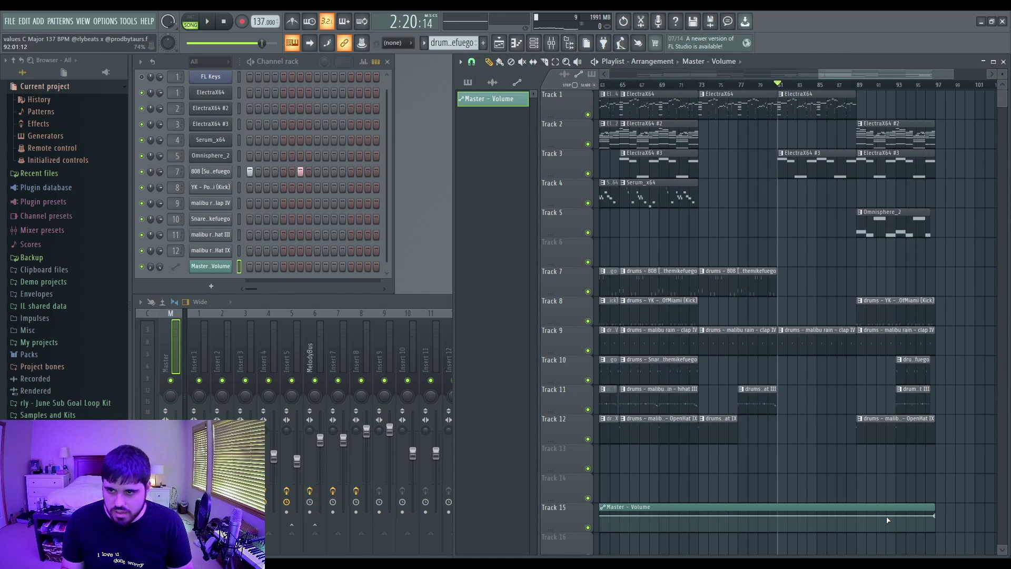
{"action": "right_click", "coordinate": [857, 517]}
{"action": "left_click_drag", "start_coordinate": [934, 516], "coordinate": [936, 533]}
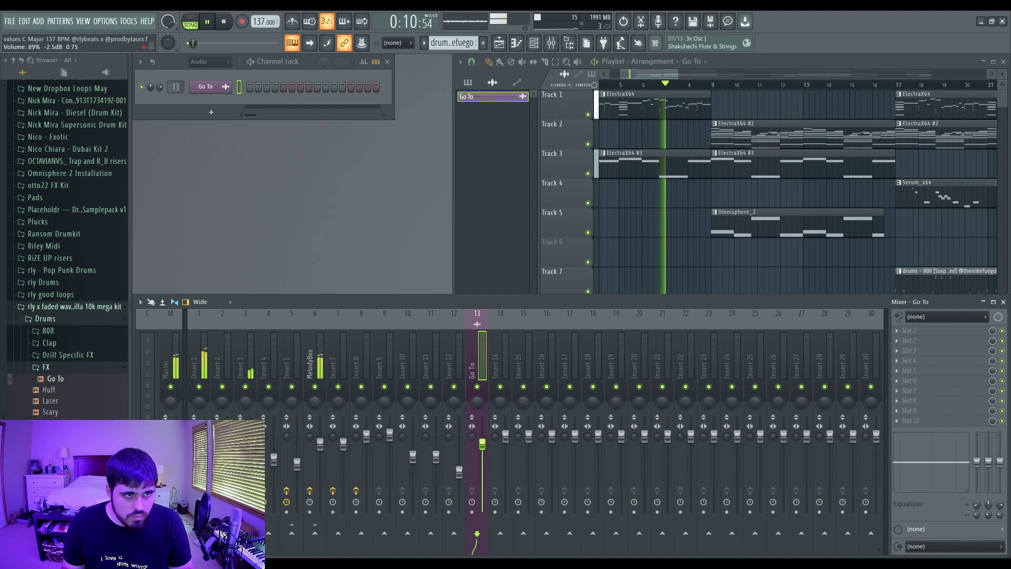
Listen to how the Go To effect on Track 13 leads into bar 9
{"action": "left_click", "coordinate": [478, 61]}
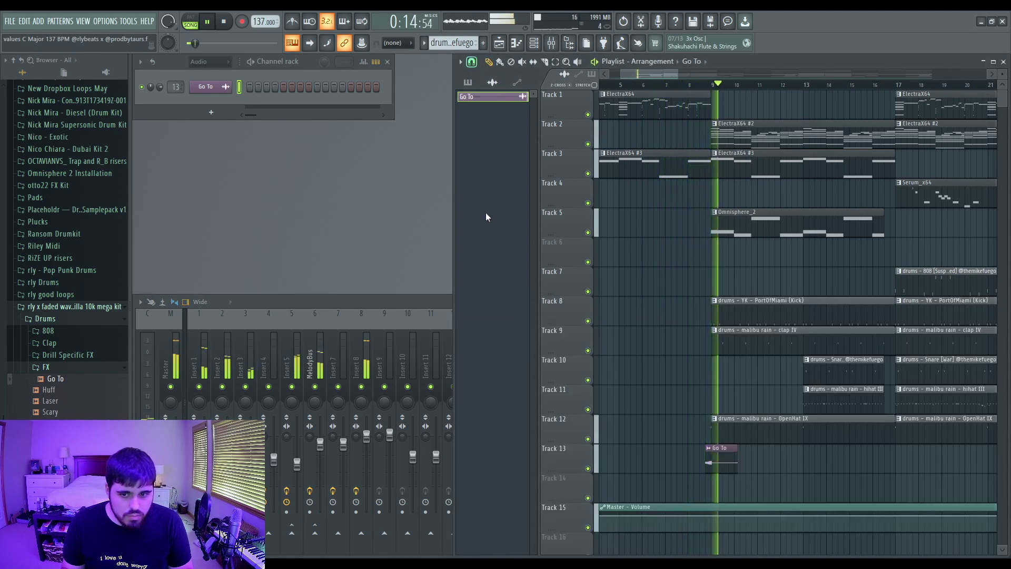
{"action": "left_click", "coordinate": [405, 299]}
{"action": "key", "text": "F5"}
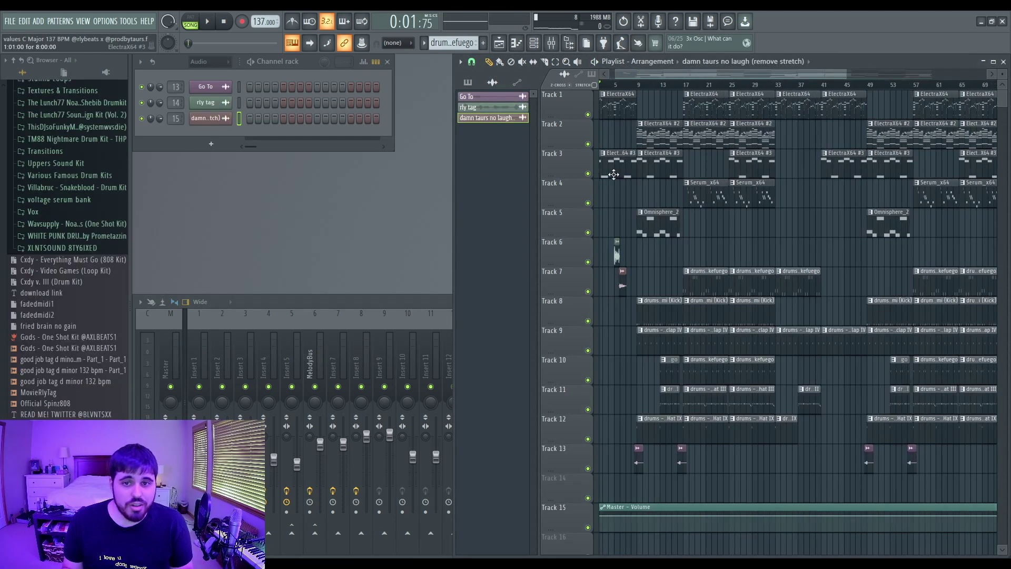
Select the two ElectraX64 #3 clips in the first 16 bars of Track 3 and solo Tracks 1–5
{"action": "scroll", "coordinate": [626, 164], "scroll_direction": "up", "scroll_amount": 4, "text": "ctrl"}
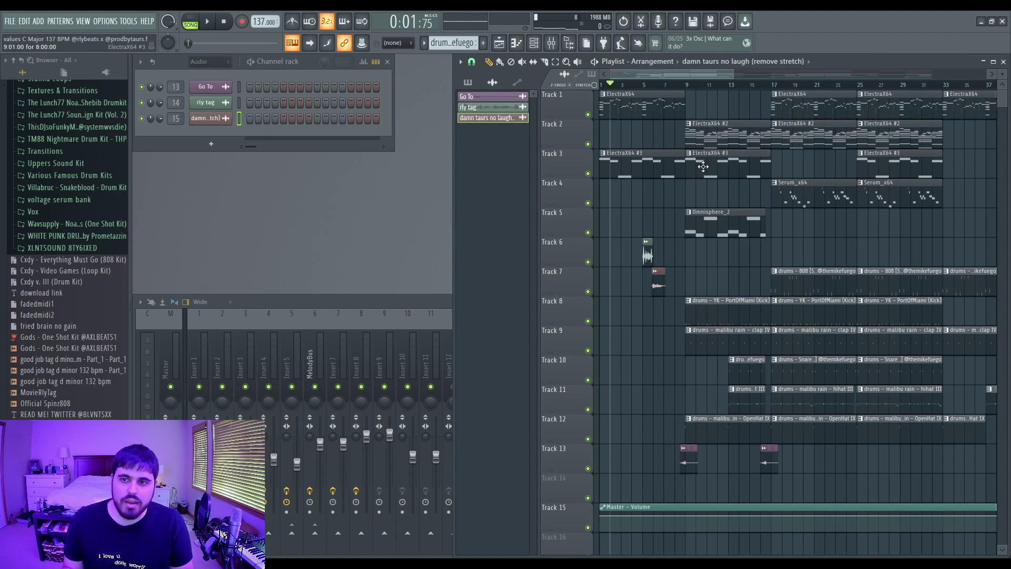
{"action": "left_click_drag", "start_coordinate": [779, 149], "coordinate": [659, 177]}
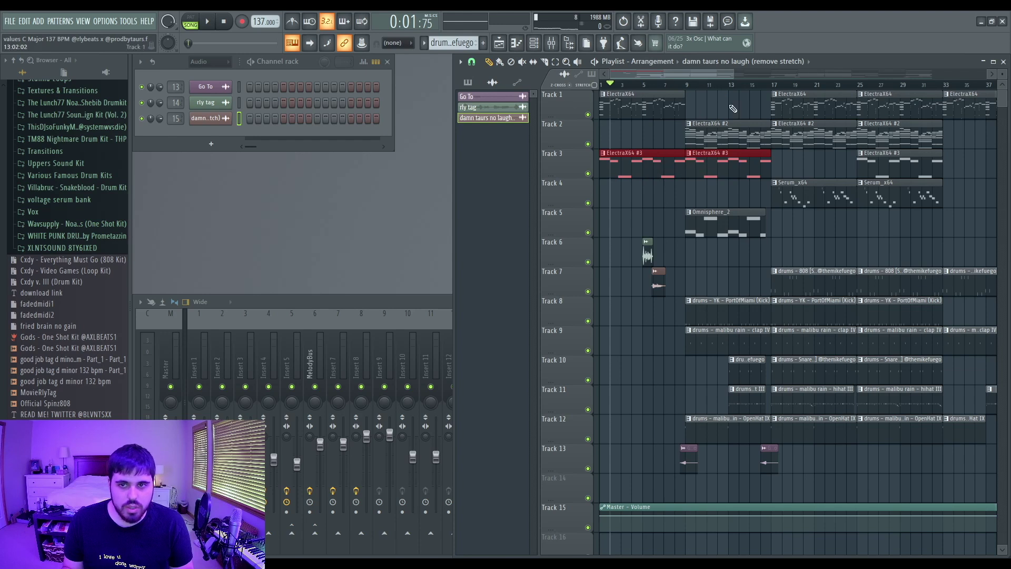
{"action": "right_click", "coordinate": [588, 232]}
{"action": "left_click", "coordinate": [588, 203]}
{"action": "left_click", "coordinate": [588, 174]}
{"action": "left_click", "coordinate": [589, 144]}
{"action": "left_click", "coordinate": [588, 115]}
Play the soloed melody tracks from the start through the change at bar 9
{"action": "key", "text": "space"}
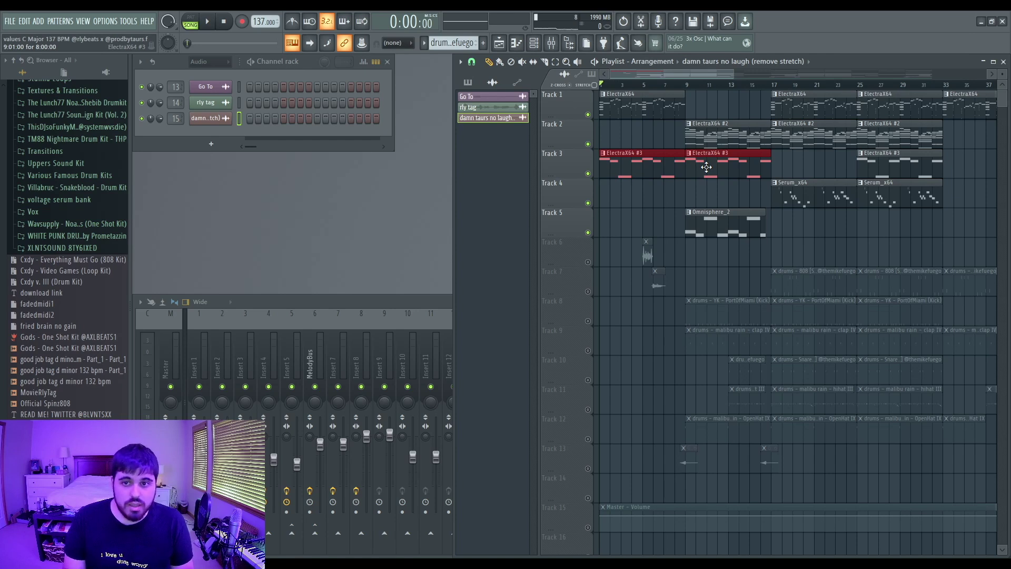
{"action": "key", "text": "space"}
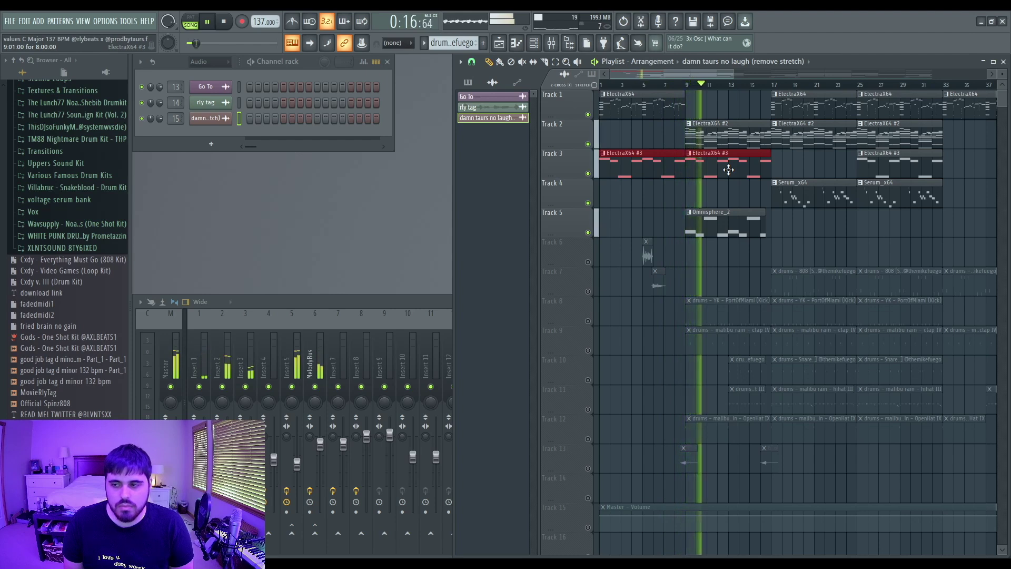
{"action": "key", "text": "space"}
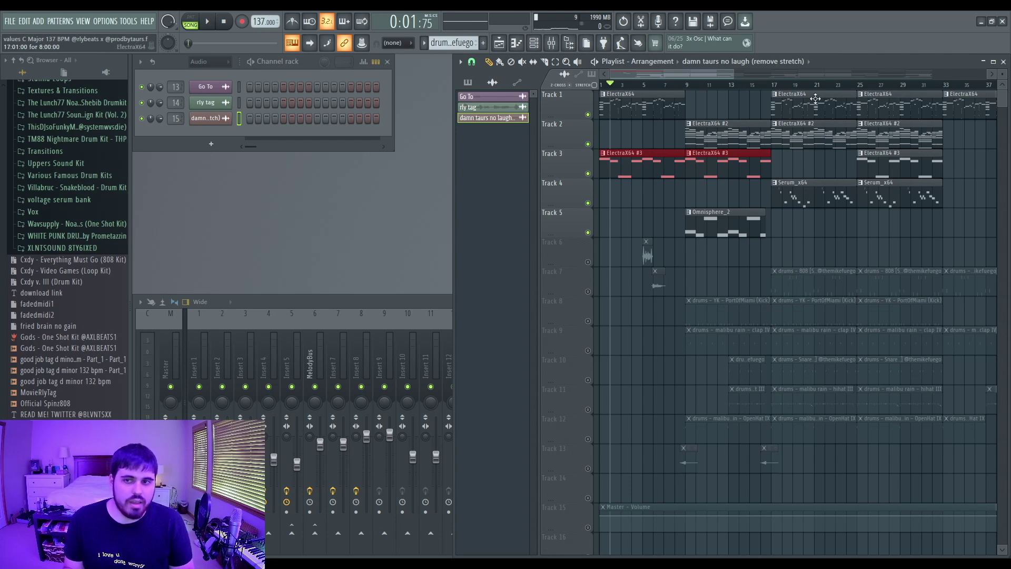
Select the ElectraX64 #2 clips on Track 2 starting at bars 9 and 17 to examine the shared melody
{"action": "left_click", "coordinate": [745, 78]}
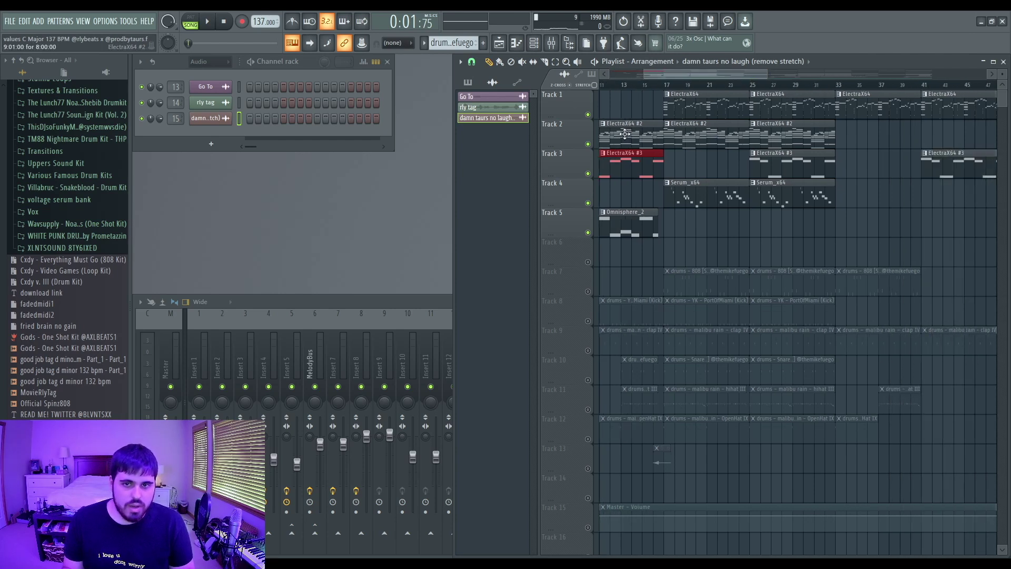
{"action": "left_click", "coordinate": [645, 136]}
{"action": "left_click", "coordinate": [699, 139], "text": "ctrl"}
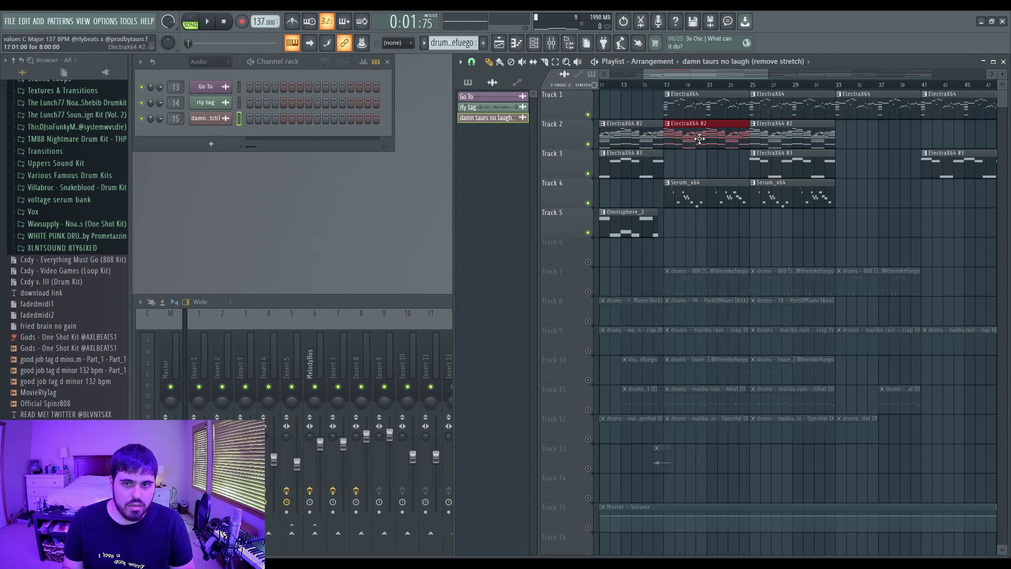
{"action": "left_click_drag", "start_coordinate": [691, 138], "coordinate": [649, 138]}
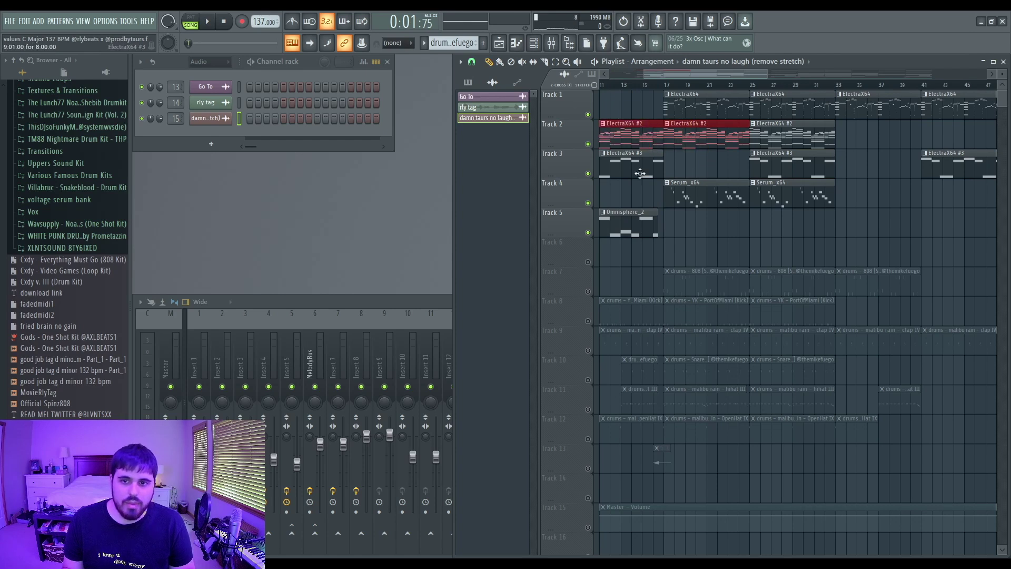
{"action": "scroll", "coordinate": [694, 79], "scroll_direction": "left", "scroll_amount": 5}
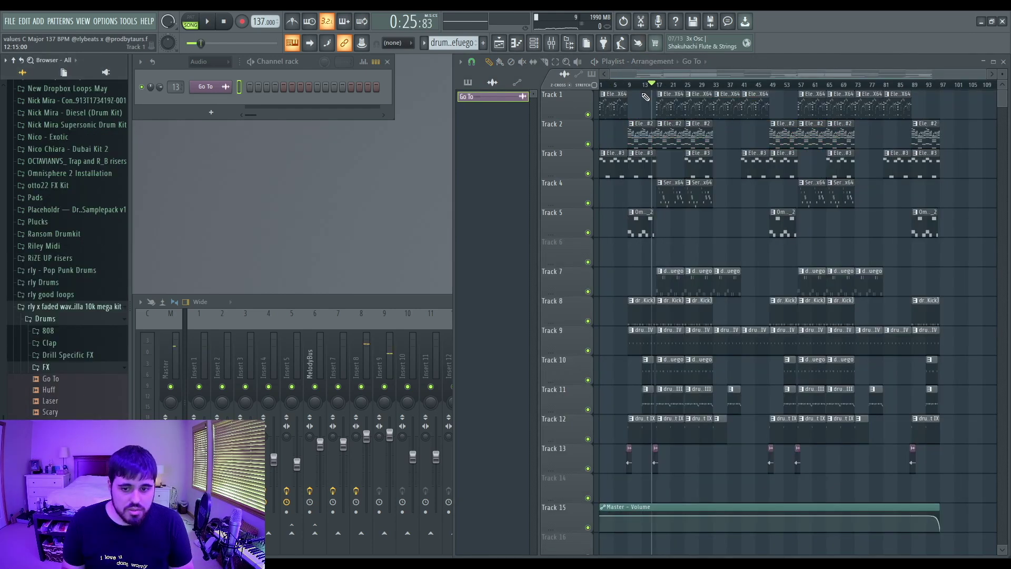
Play the transition around bar 9 with the Go To effects, then mute Track 13 and play it again from bar 7
{"action": "key", "text": "space"}
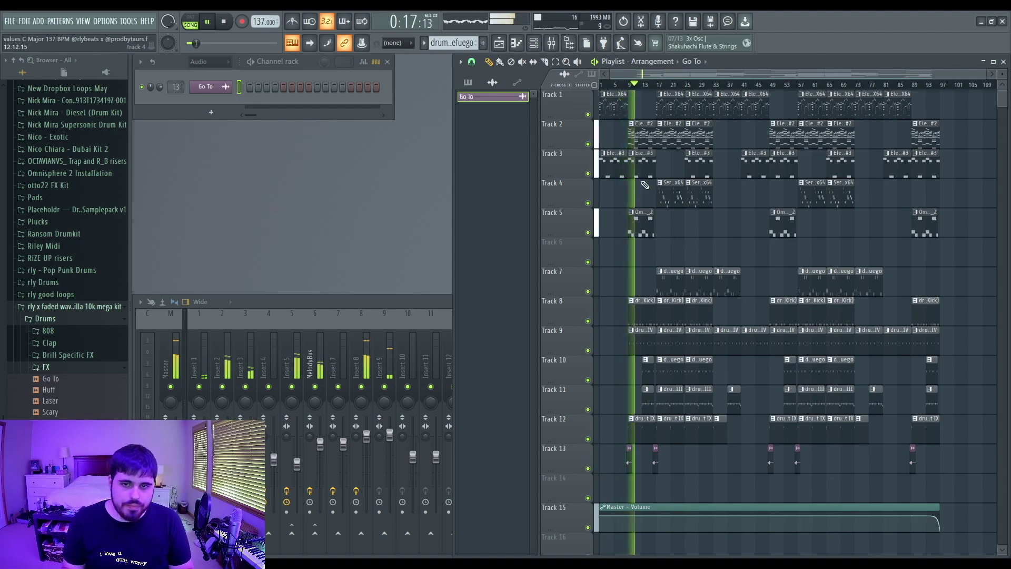
{"action": "key", "text": "space"}
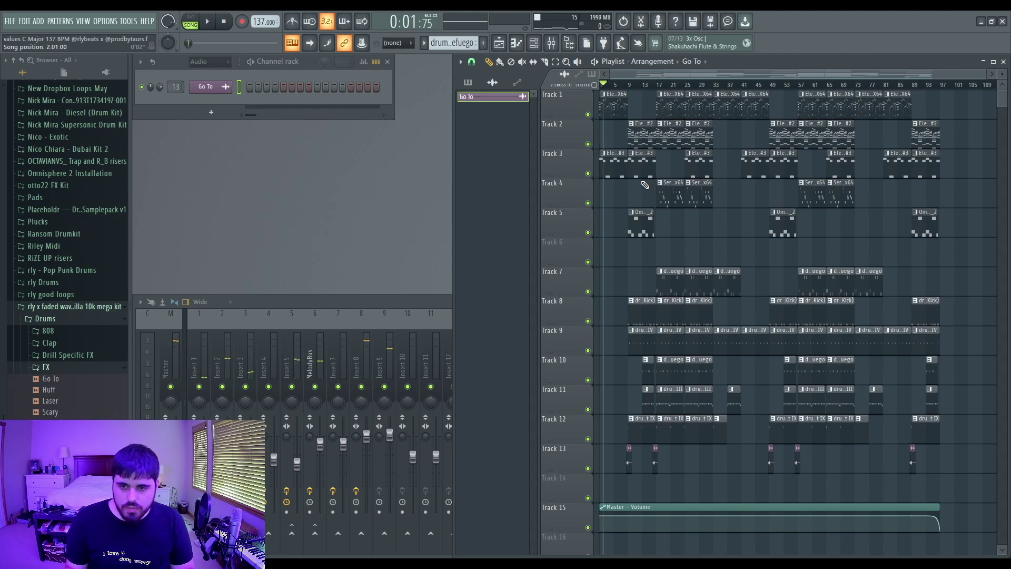
{"action": "left_click", "coordinate": [589, 468]}
{"action": "left_click", "coordinate": [622, 85]}
{"action": "key", "text": "space"}
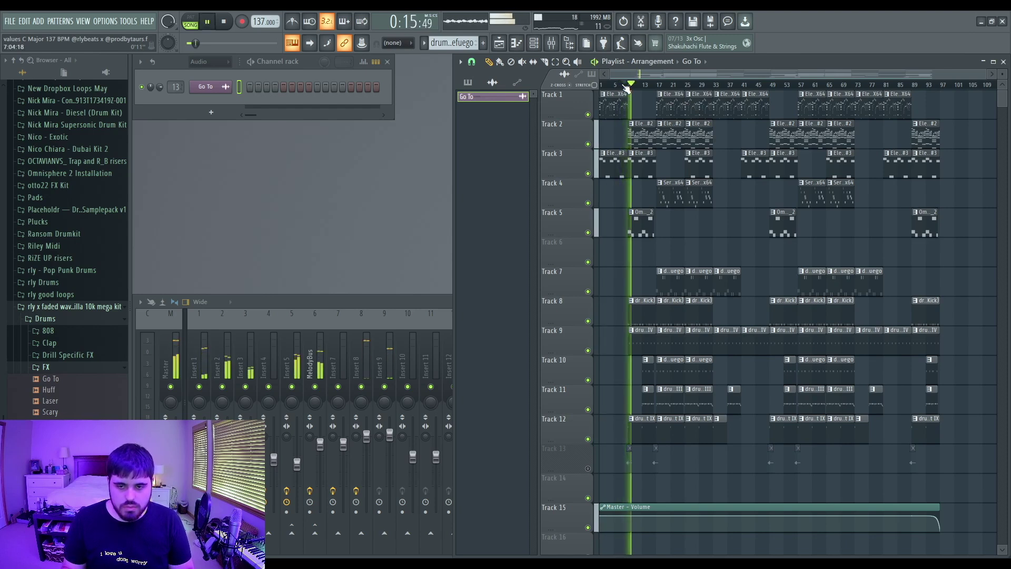
{"action": "key", "text": "space"}
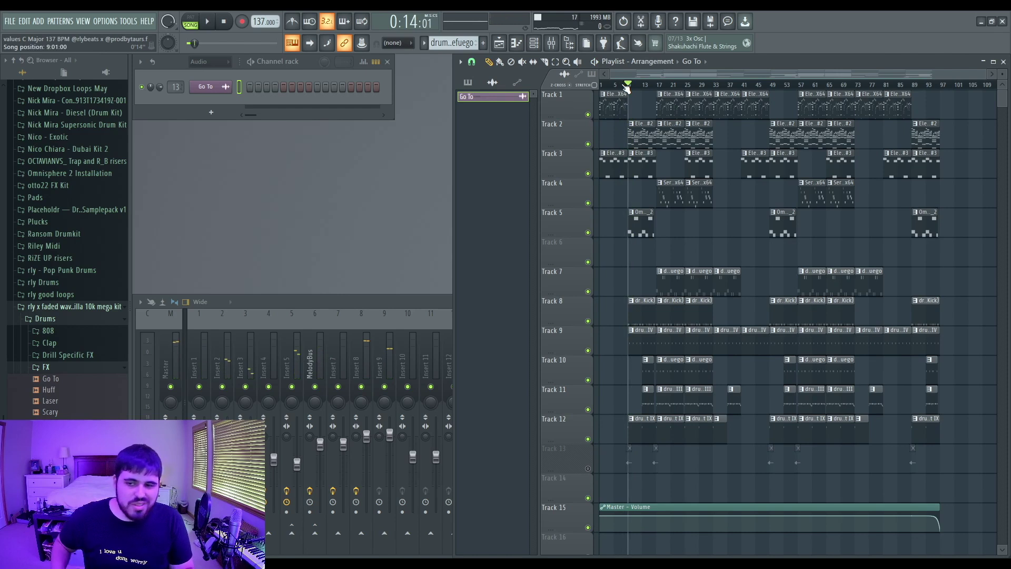
Return the playhead to the start and place the rly tag sample on Track 6 at bar 5
{"action": "left_click_drag", "start_coordinate": [627, 86], "coordinate": [602, 86]}
{"action": "scroll", "coordinate": [58, 384], "scroll_direction": "down", "scroll_amount": 15}
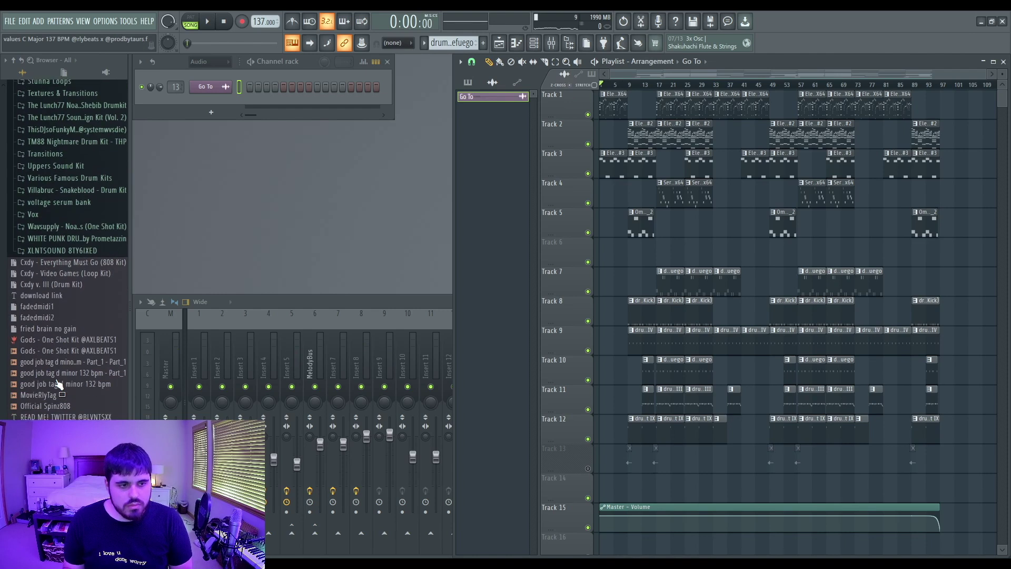
{"action": "left_click_drag", "start_coordinate": [42, 425], "coordinate": [597, 410]}
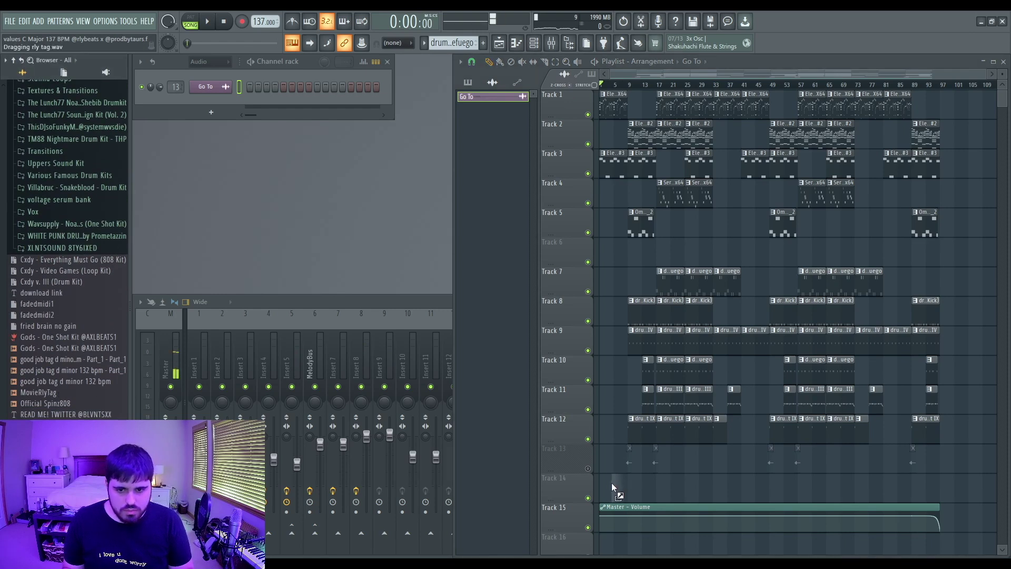
{"action": "left_click_drag", "start_coordinate": [612, 482], "coordinate": [612, 483]}
{"action": "scroll", "coordinate": [624, 487], "scroll_direction": "up", "scroll_amount": 4}
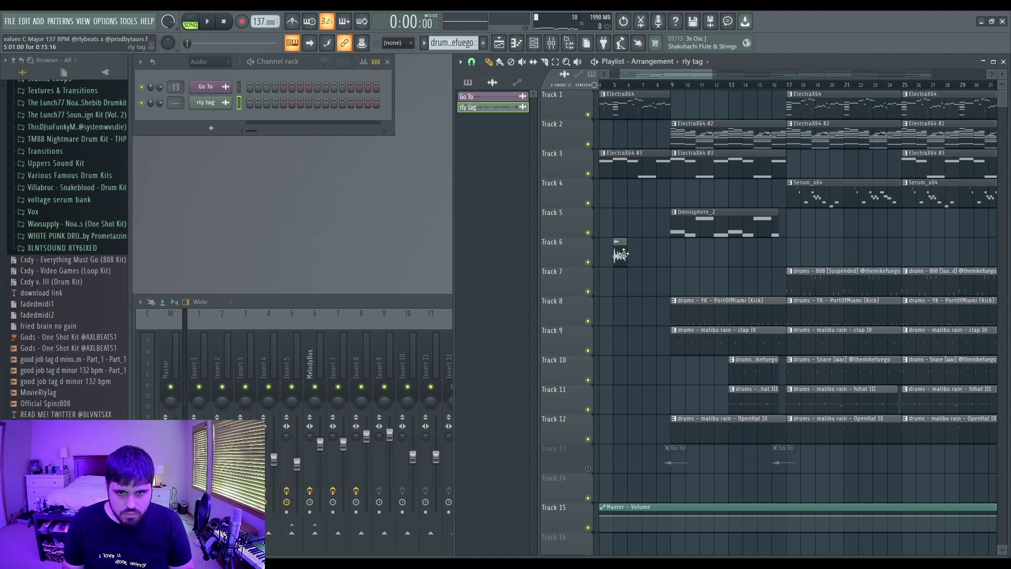
Route the rly tag clip to mixer track 14 and balance its level just under 79% while playing from bar 5
{"action": "double_click", "coordinate": [620, 254]}
{"action": "key", "text": "ctrl+l"}
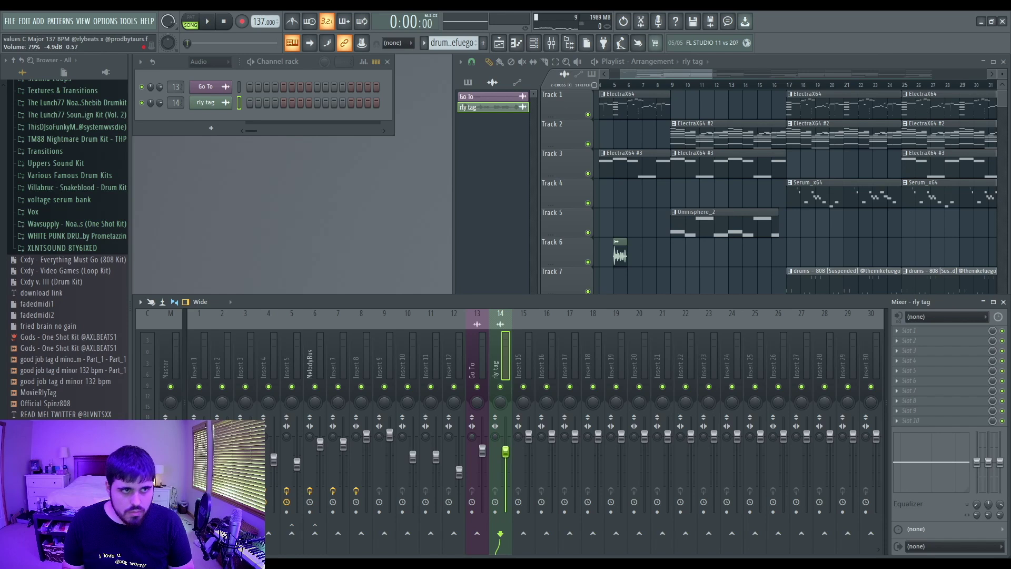
{"action": "left_click_drag", "start_coordinate": [611, 84], "coordinate": [610, 91]}
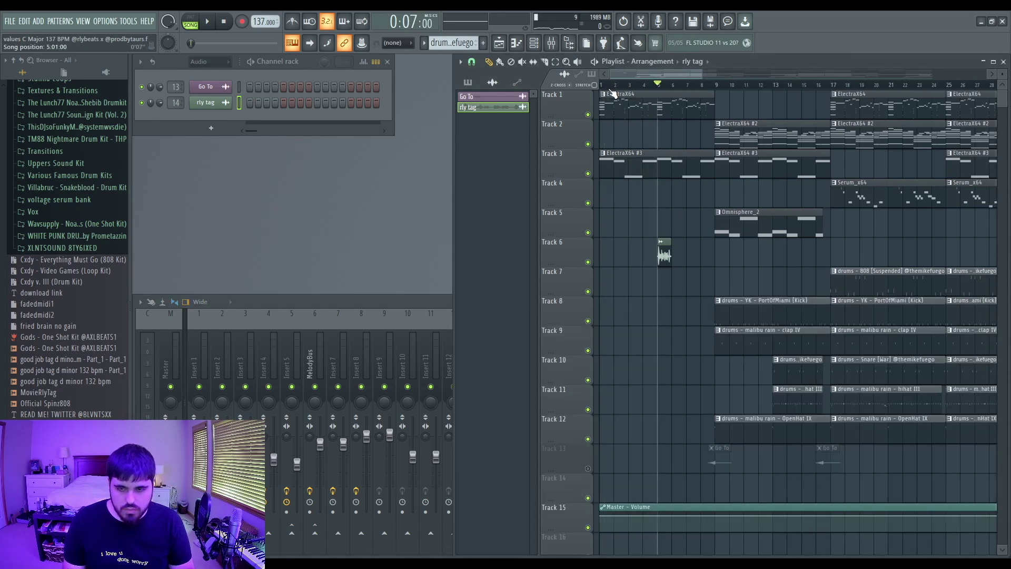
{"action": "key", "text": "space"}
{"action": "left_click", "coordinate": [378, 309]}
{"action": "key", "text": "space"}
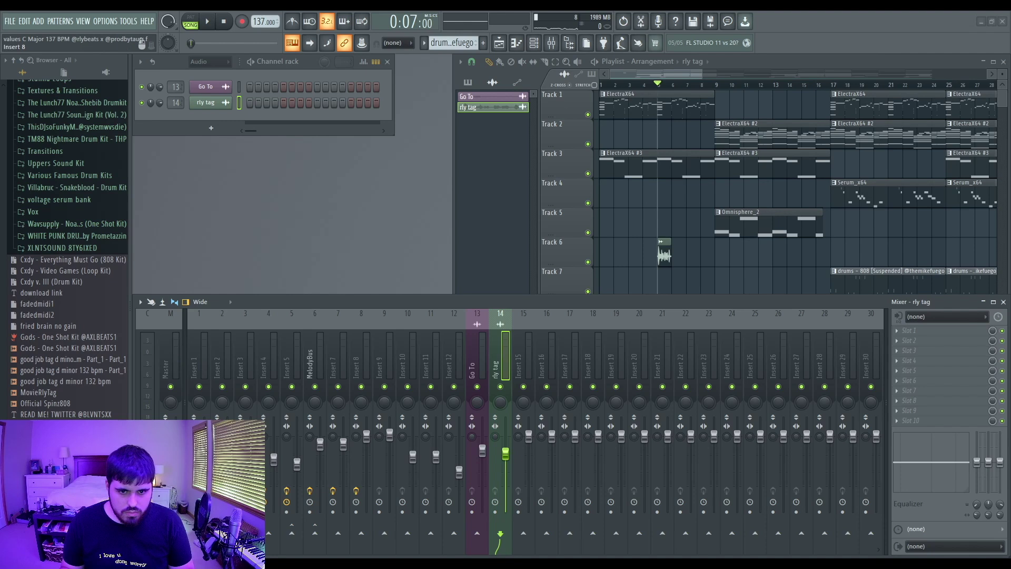
Place the damn taurs no laugh (remove stretch) sample on Track 7 at bar 6 and reset its time stretching
{"action": "left_click_drag", "start_coordinate": [666, 128], "coordinate": [679, 283]}
{"action": "double_click", "coordinate": [679, 282]}
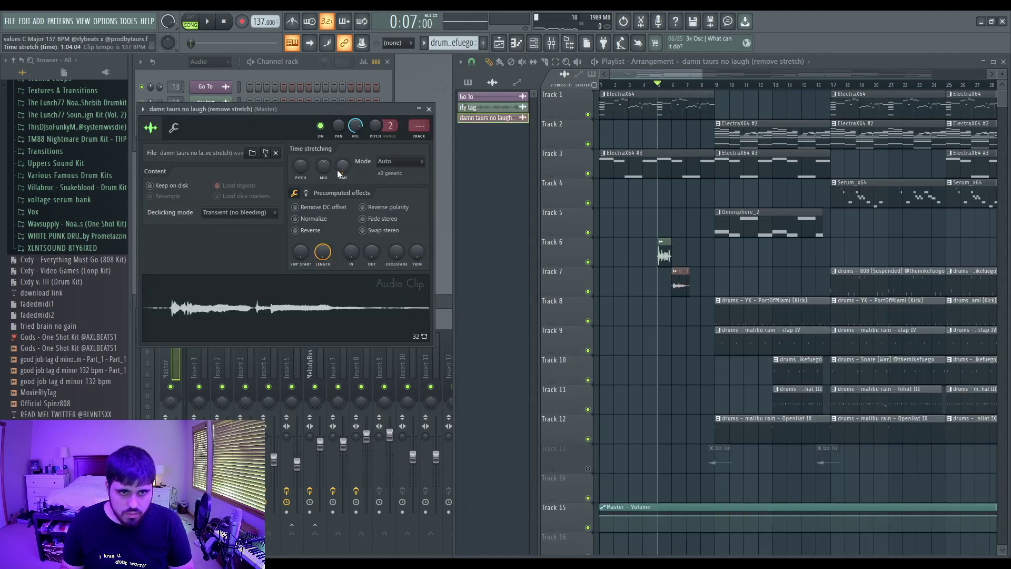
{"action": "left_click", "coordinate": [428, 109]}
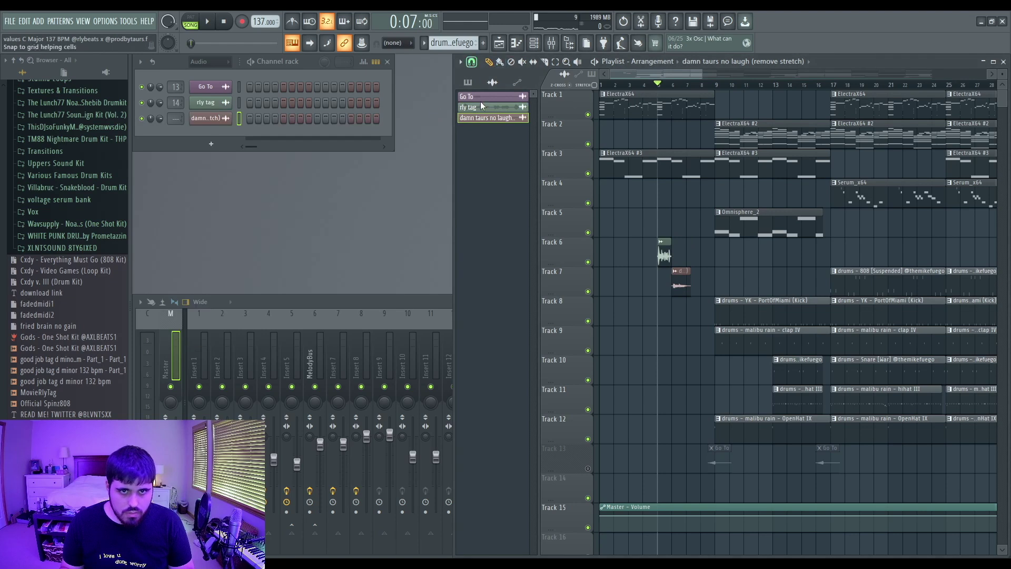
Move the damn taurs no laugh clip on Track 7 to start at 5:14:21 and undo the last rly tag clip change
{"action": "scroll", "coordinate": [688, 289], "scroll_direction": "up", "scroll_amount": 10}
{"action": "left_click_drag", "start_coordinate": [698, 290], "coordinate": [636, 289]}
{"action": "double_click", "coordinate": [611, 254]}
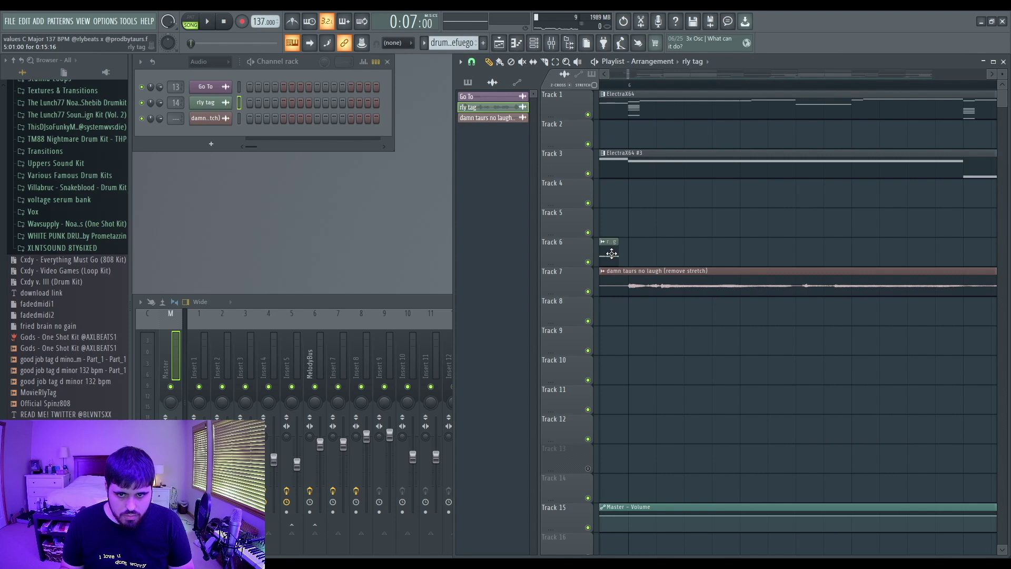
{"action": "left_click", "coordinate": [524, 206]}
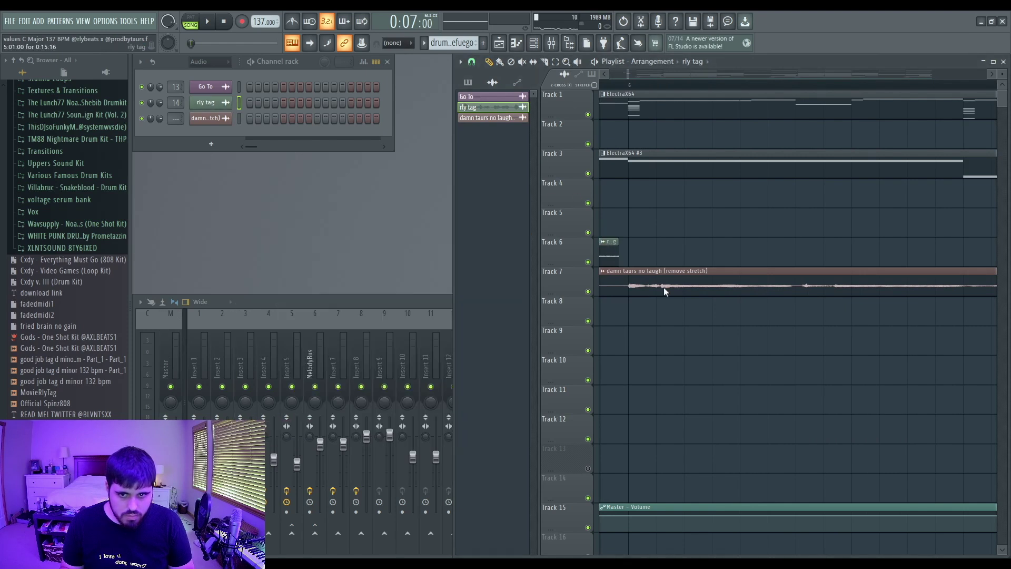
{"action": "key", "text": "ctrl+z"}
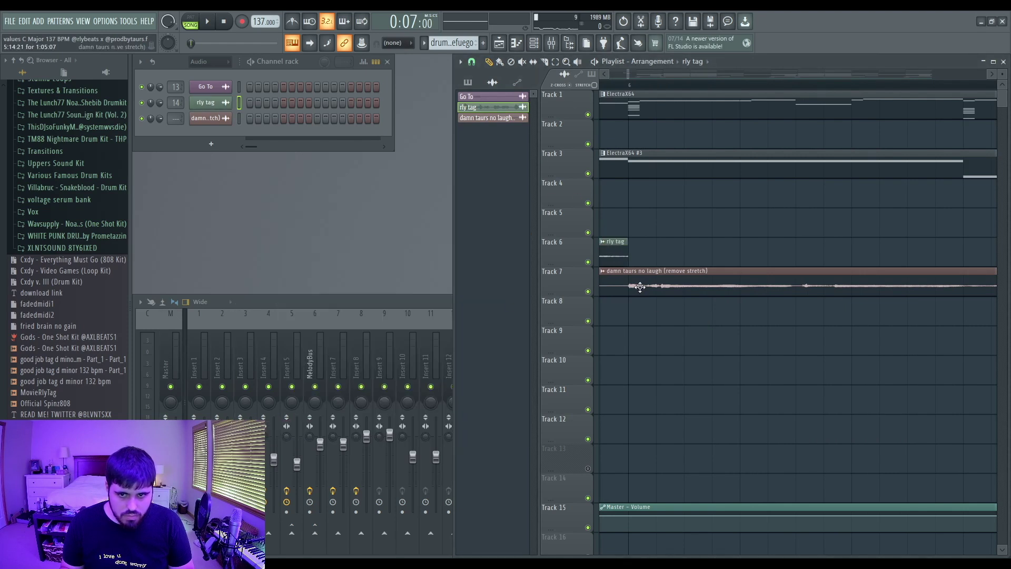
Play both tags from bar 5 and lower the damn taurs no laugh clip's channel volume to 58%
{"action": "key", "text": "space"}
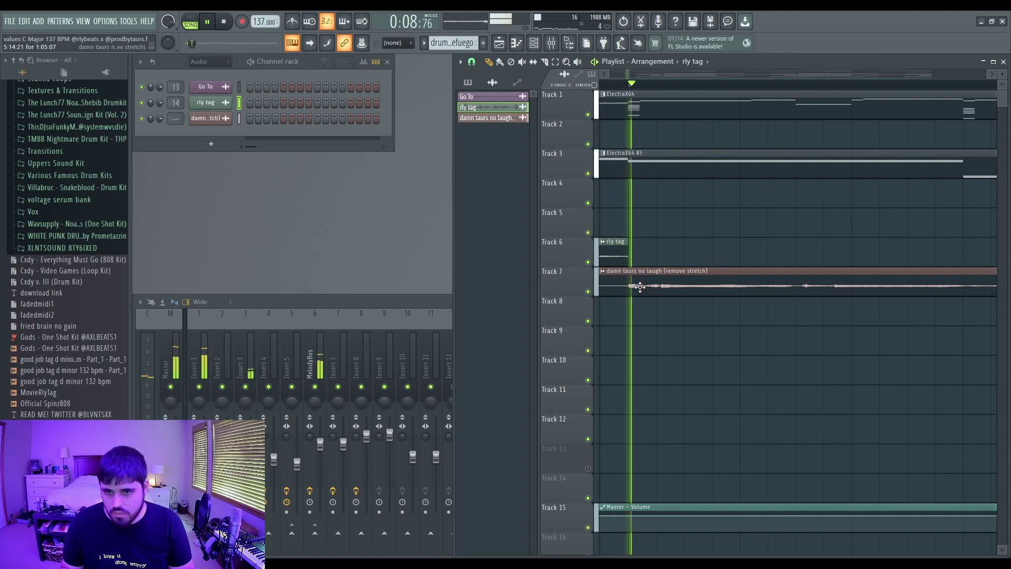
{"action": "double_click", "coordinate": [640, 287]}
{"action": "key", "text": "space"}
{"action": "left_click_drag", "start_coordinate": [355, 137], "coordinate": [356, 158]}
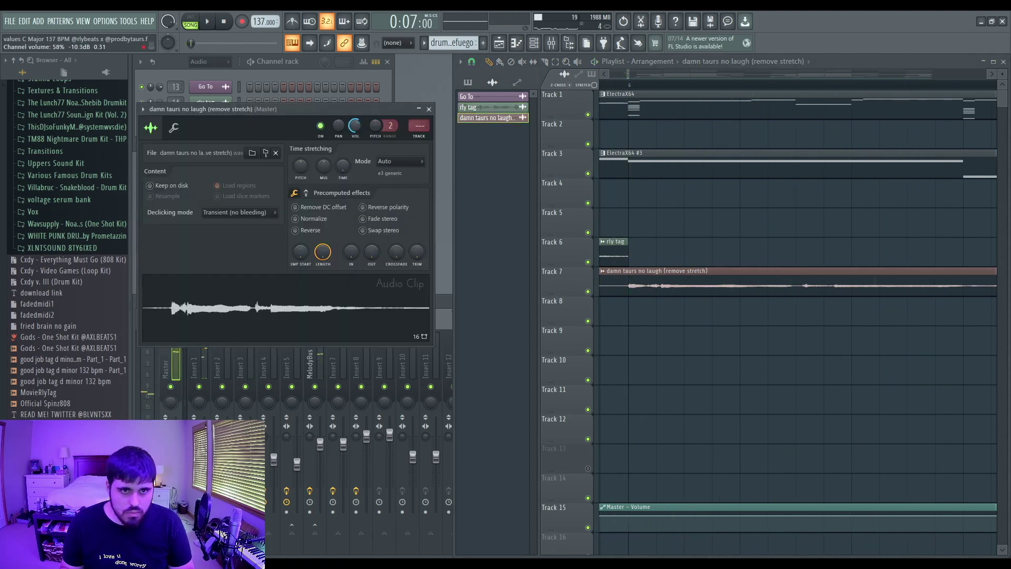
Route the damn taurs no laugh clip to mixer track 15 and play the tags again
{"action": "key", "text": "space"}
{"action": "left_click", "coordinate": [424, 136]}
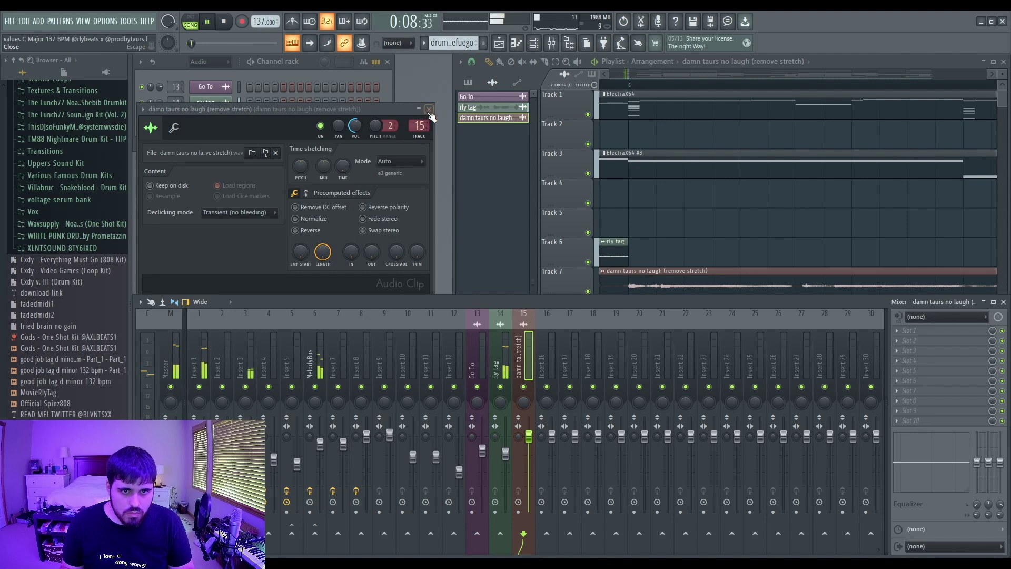
{"action": "left_click", "coordinate": [428, 109]}
{"action": "key", "text": "space"}
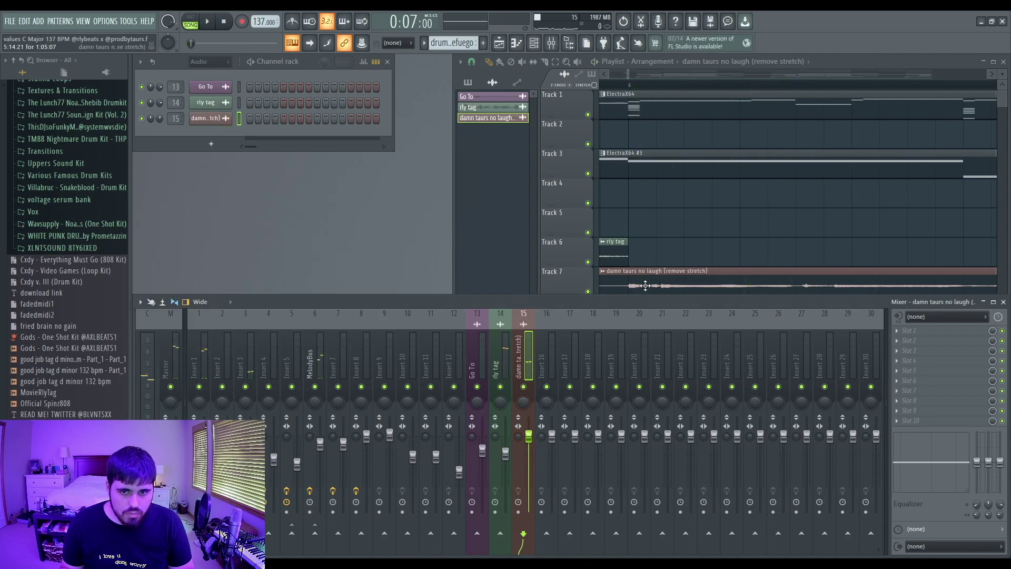
Restore the damn taurs no laugh clip's channel volume to 78% and lower its mixer track 15 fader below 94%
{"action": "double_click", "coordinate": [611, 270]}
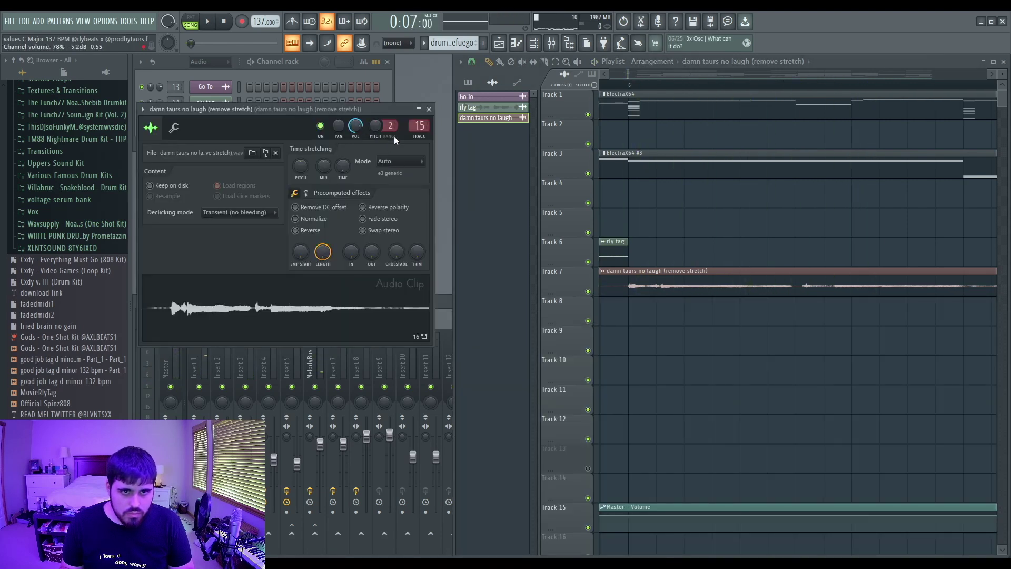
{"action": "left_click", "coordinate": [429, 109]}
{"action": "left_click", "coordinate": [438, 297]}
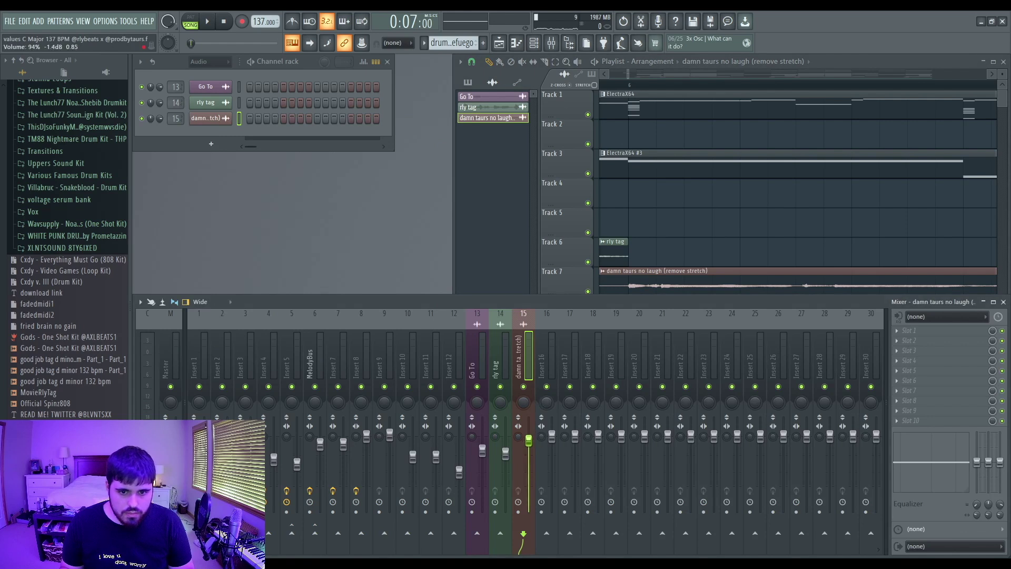
{"action": "left_click_drag", "start_coordinate": [529, 445], "coordinate": [529, 450]}
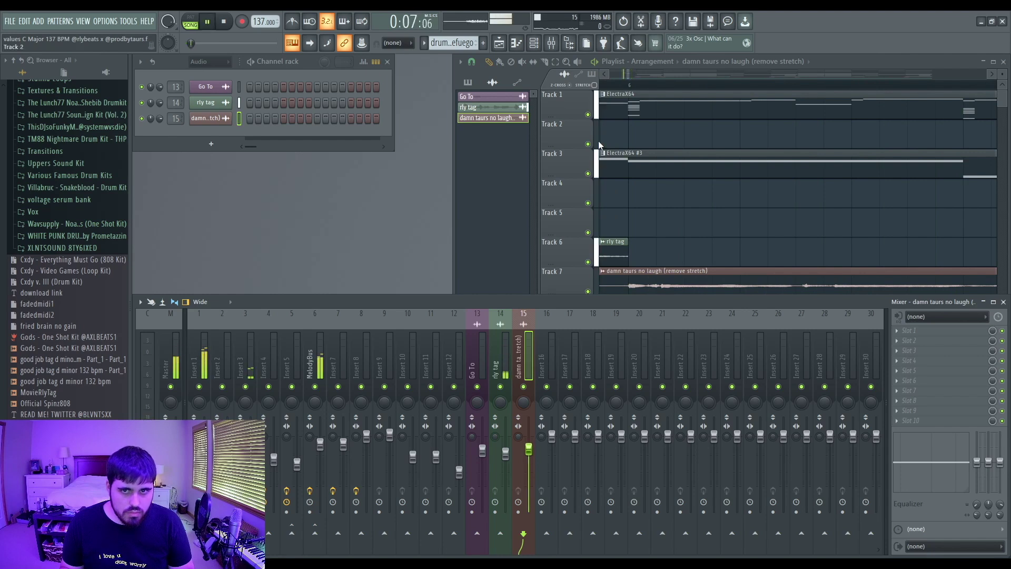
Stop the tag playback and return the song position to the start of the arrangement
{"action": "left_click_drag", "start_coordinate": [634, 72], "coordinate": [762, 74]}
{"action": "left_click_drag", "start_coordinate": [649, 74], "coordinate": [622, 74]}
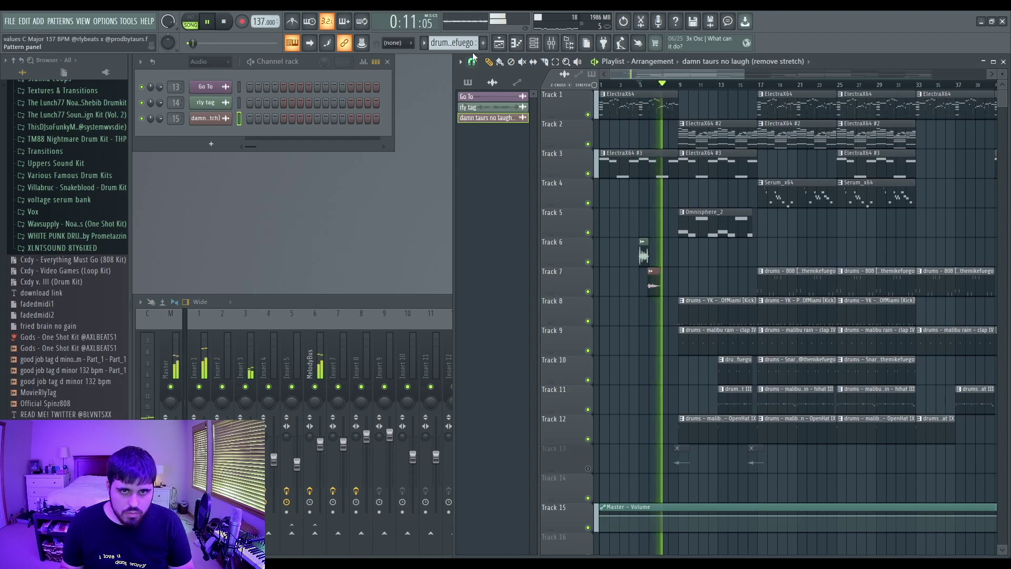
{"action": "key", "text": "space"}
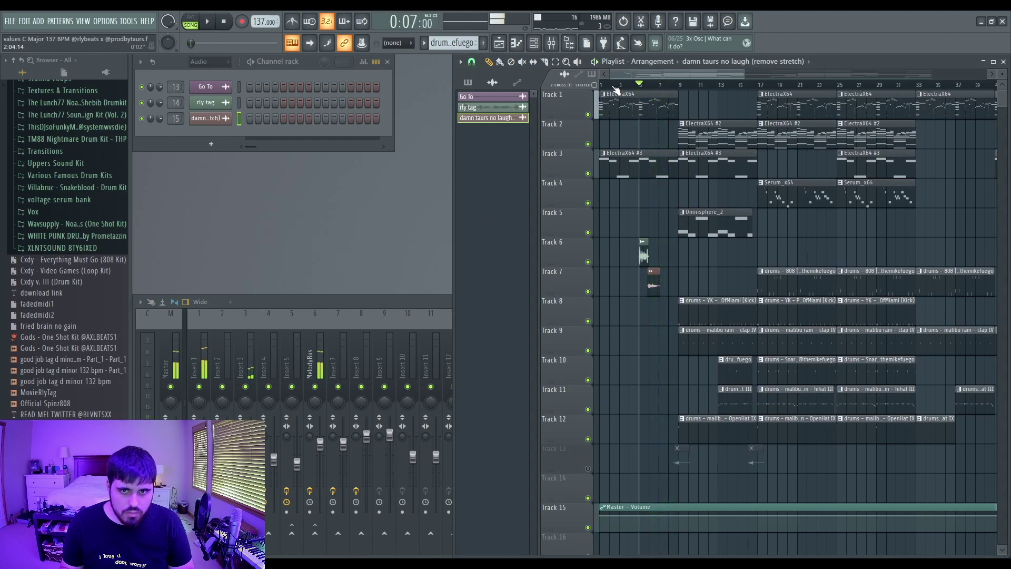
{"action": "key", "text": "KP_Multiply"}
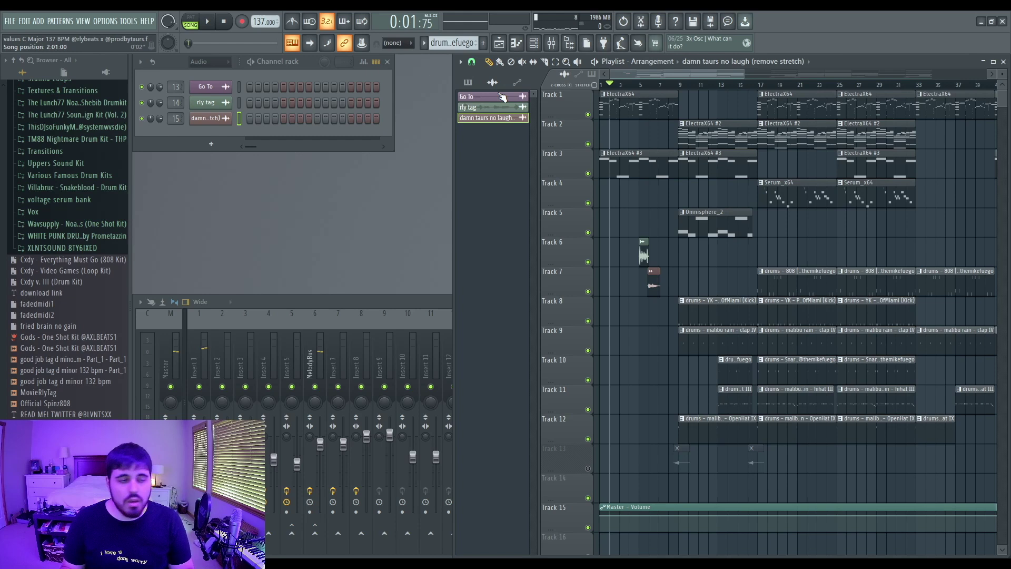
{"action": "key", "text": "KP_Divide"}
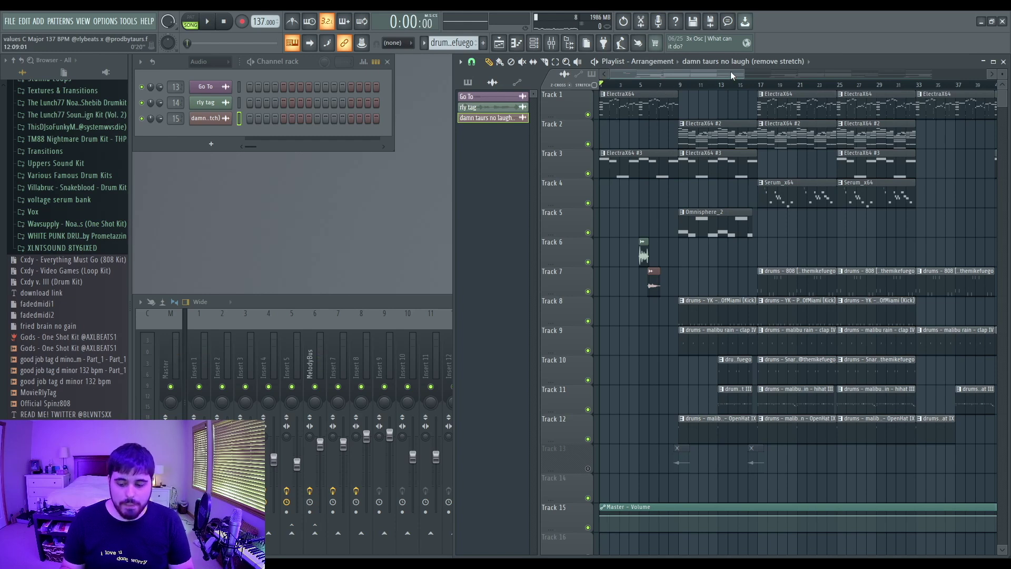
Play the whole arrangement from the start, unmute Track 13 with the transition effects, and stop playback at the end
{"action": "left_click_drag", "start_coordinate": [744, 74], "coordinate": [981, 74]}
{"action": "key", "text": "space"}
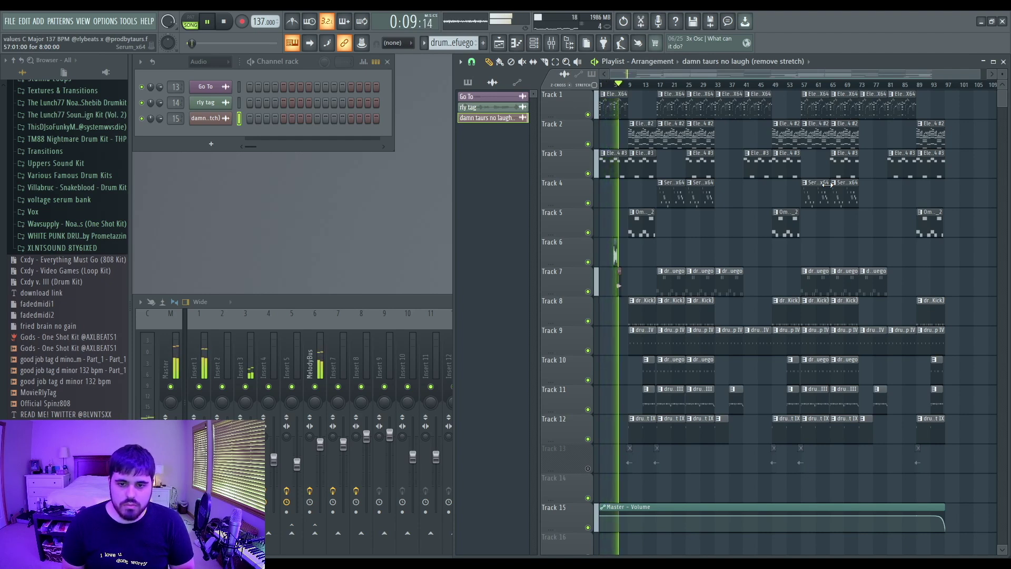
{"action": "left_click", "coordinate": [588, 468]}
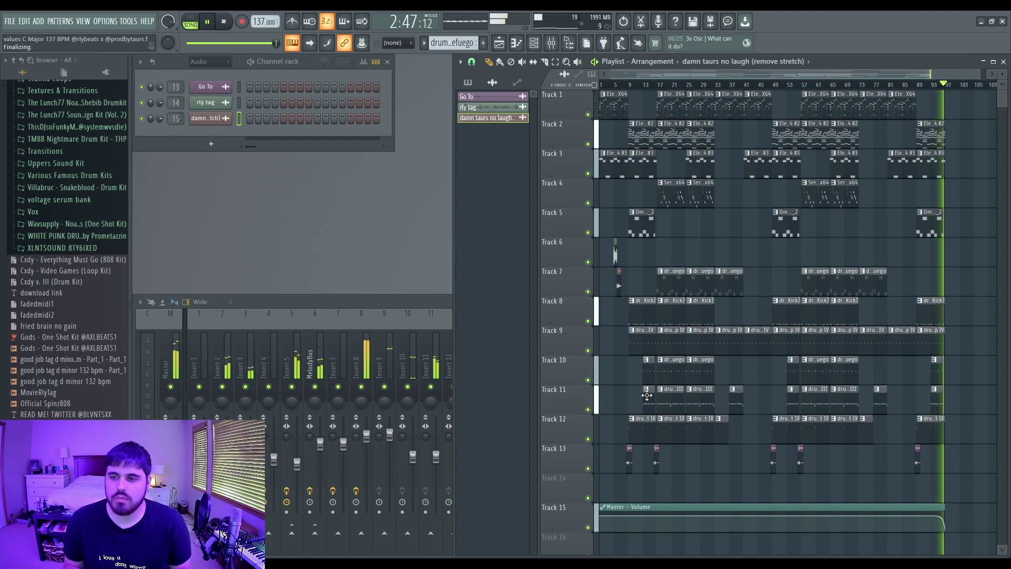
{"action": "left_click", "coordinate": [225, 23]}
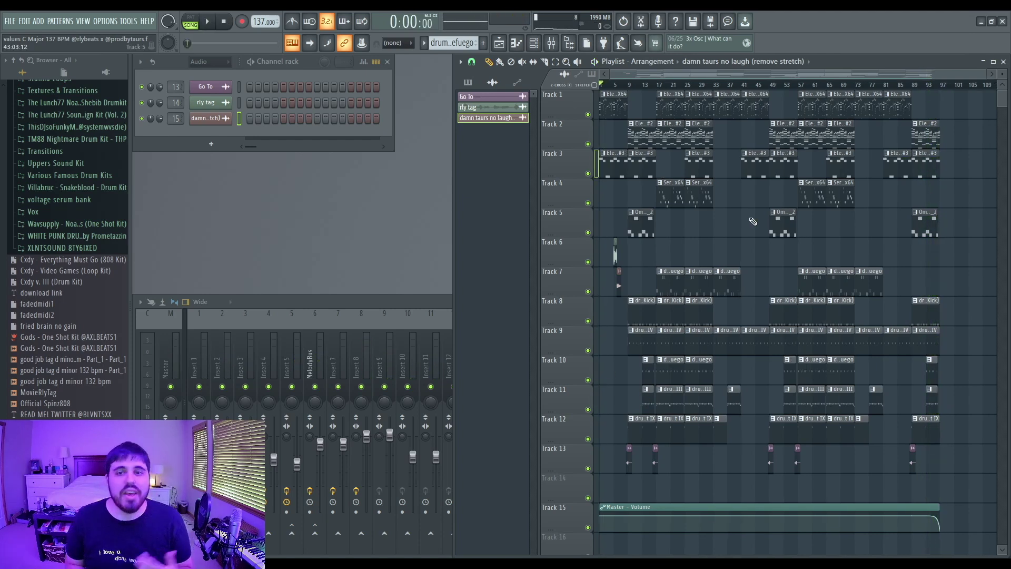